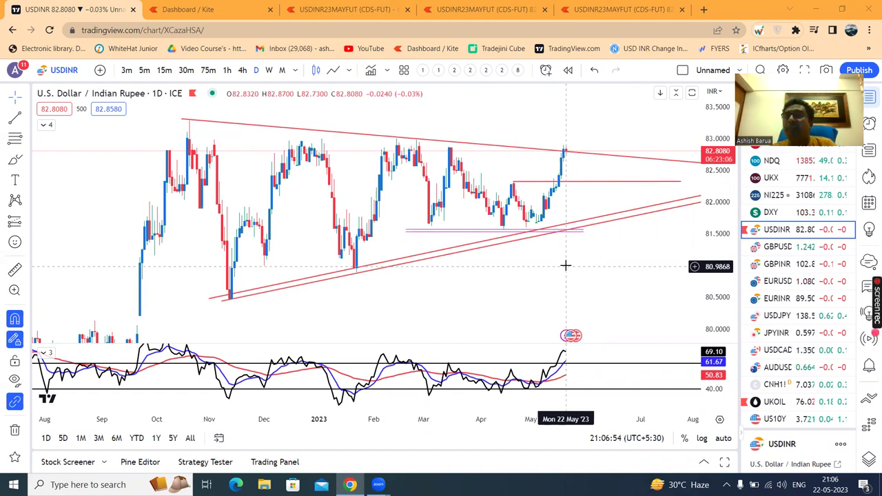
Step: Enlarge the USDINR daily price pane to fill the chart and examine the latest candles against the trendlines
double_click(605, 264)
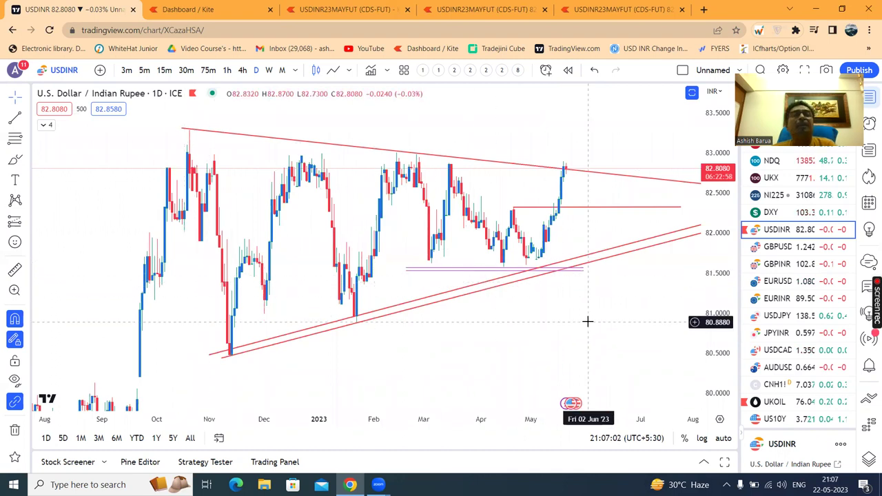
scroll(588, 321, "up", 1)
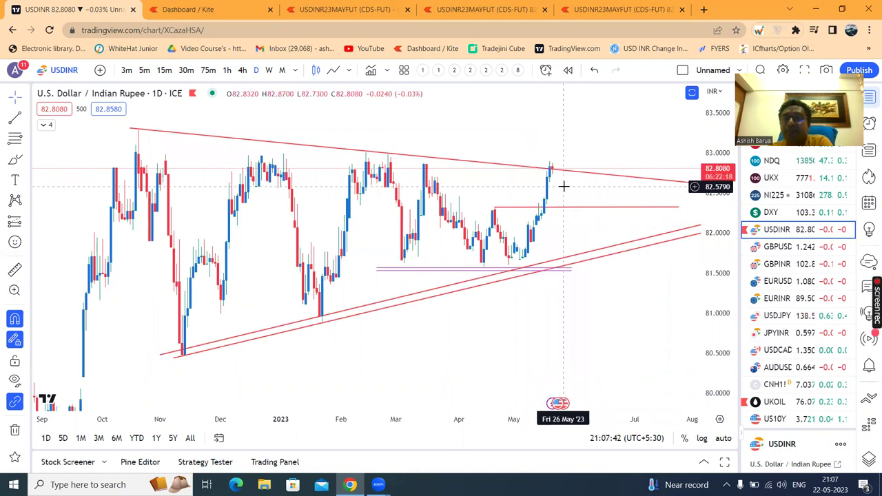
scroll(568, 191, "up", 1)
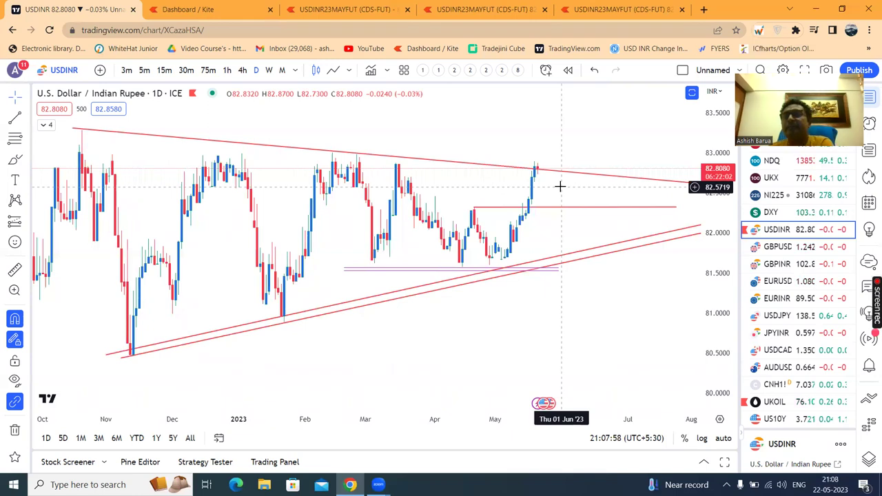
scroll(564, 219, "down", 1)
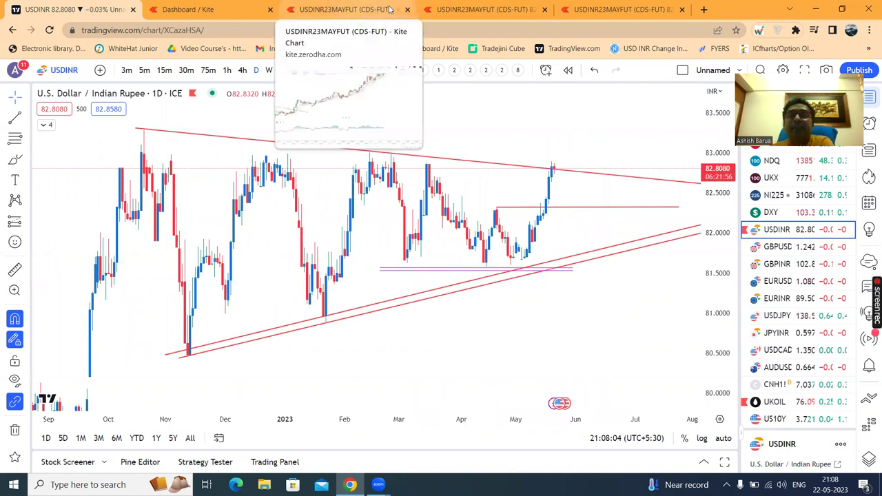
Step: Switch to the Kite hourly USDINR MAY FUT chart with the freeform projection and move that projection away from the price line
left_click(448, 9)
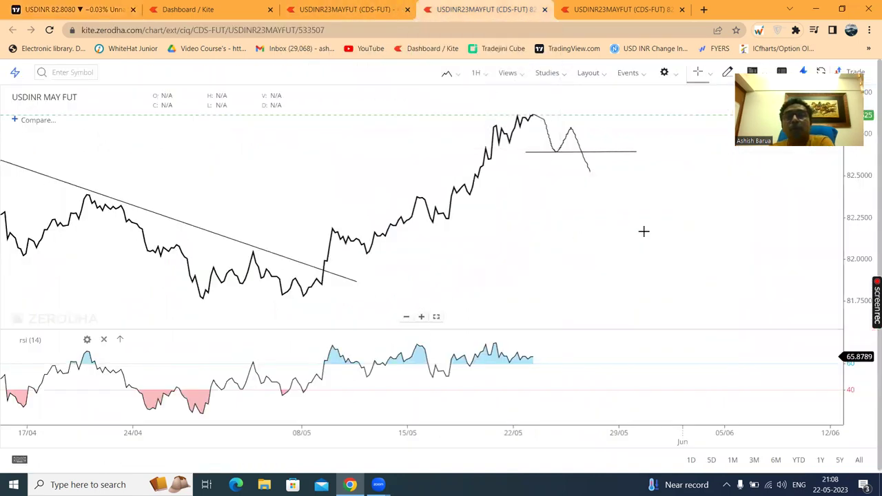
left_click_drag(547, 131, 631, 218)
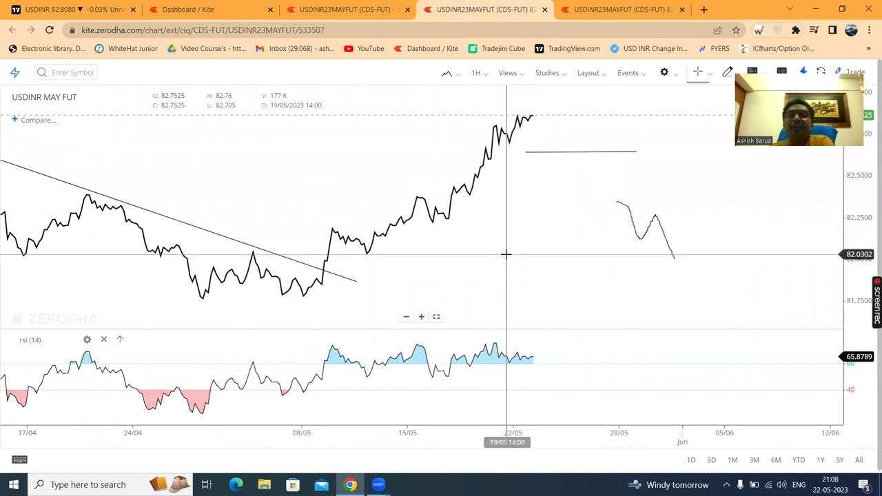
scroll(505, 254, "down", 3)
scroll(506, 255, "up", 2)
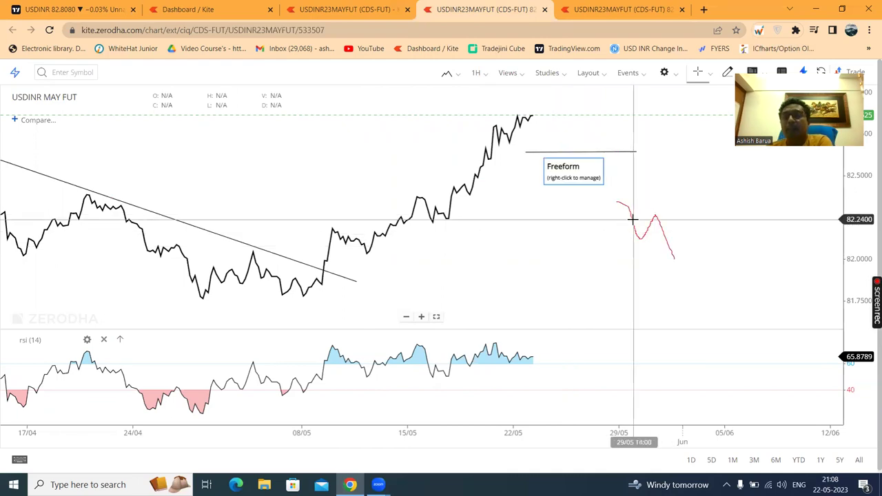
Step: Move the freeform projection back onto the end of the price line, across the short horizontal segment
mouse_move(618, 202)
left_mouse_down()
mouse_move(577, 152)
mouse_move(543, 134)
left_mouse_up()
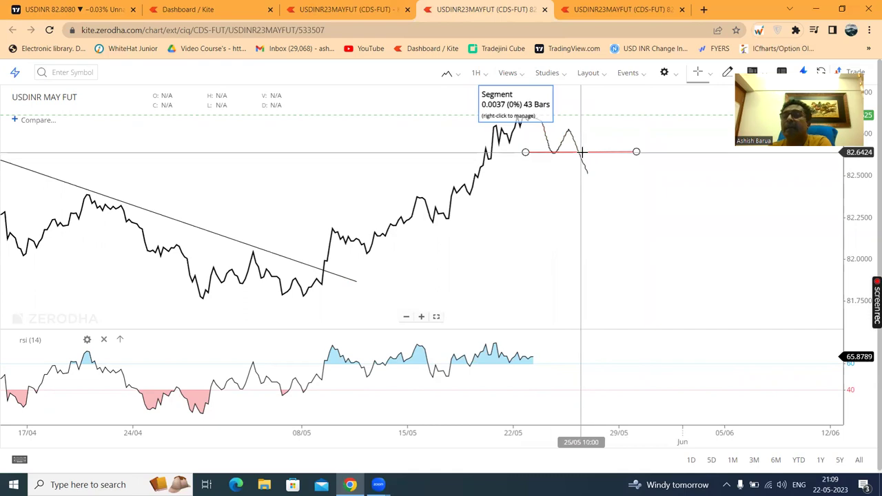
scroll(653, 221, "down", 2)
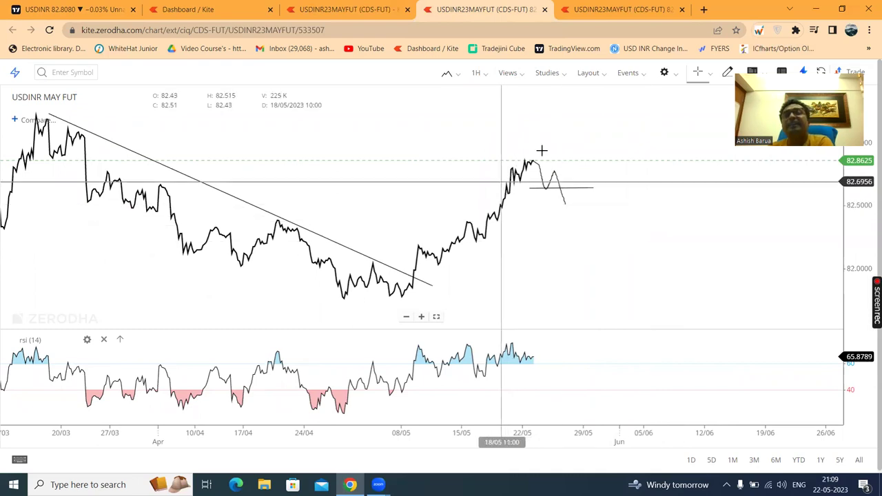
scroll(623, 233, "up", 2)
scroll(624, 233, "down", 4)
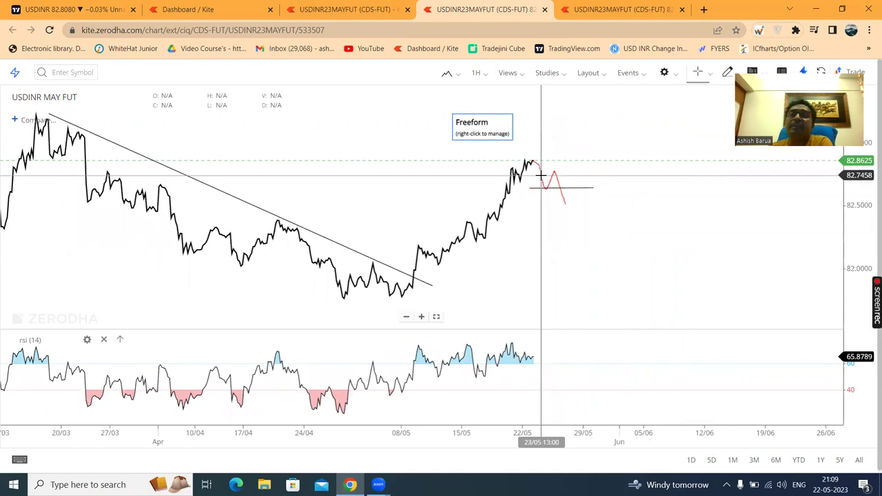
Step: Move the freeform projection off the price line into the empty area around early June, below the short segment
left_click_drag(550, 172, 624, 226)
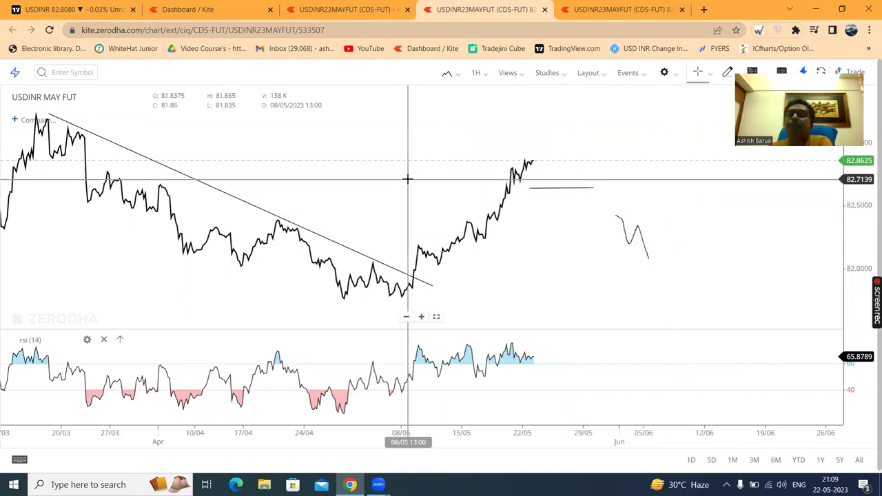
scroll(408, 179, "down", 3)
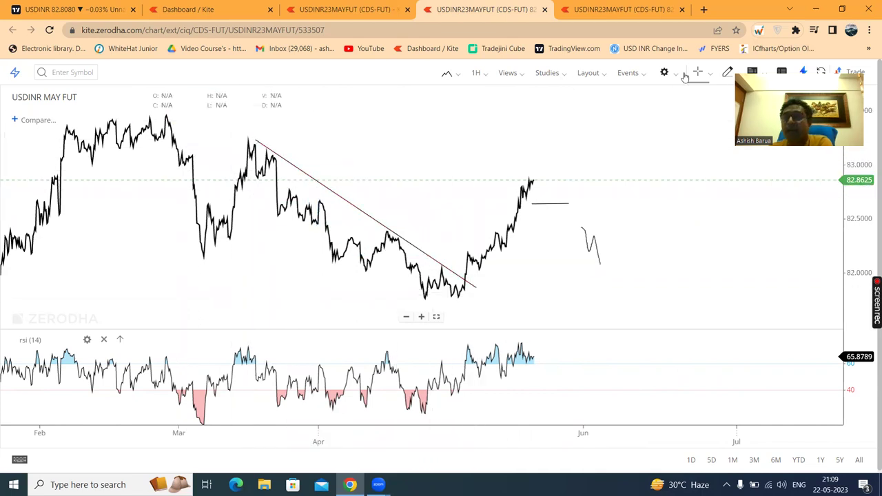
Step: Draw a horizontal segment about 42 bars long at about 82.87 under the lows between the two mid-March peaks
left_click(726, 73)
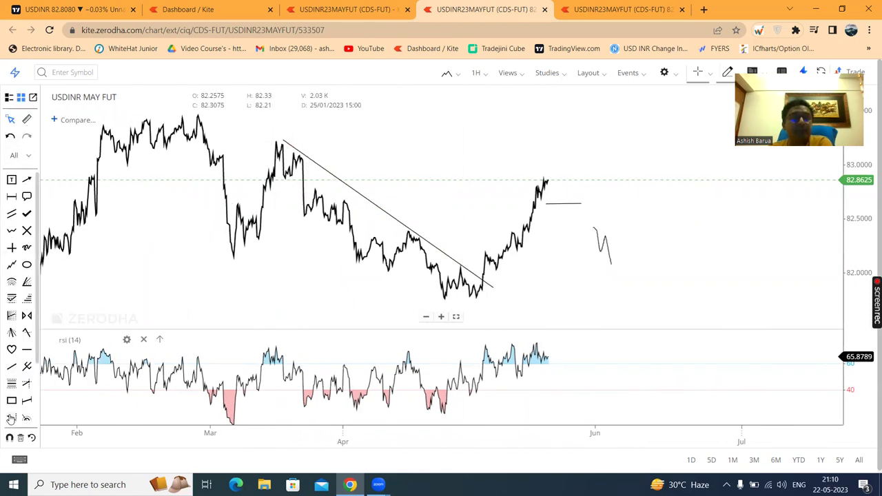
left_click(11, 418)
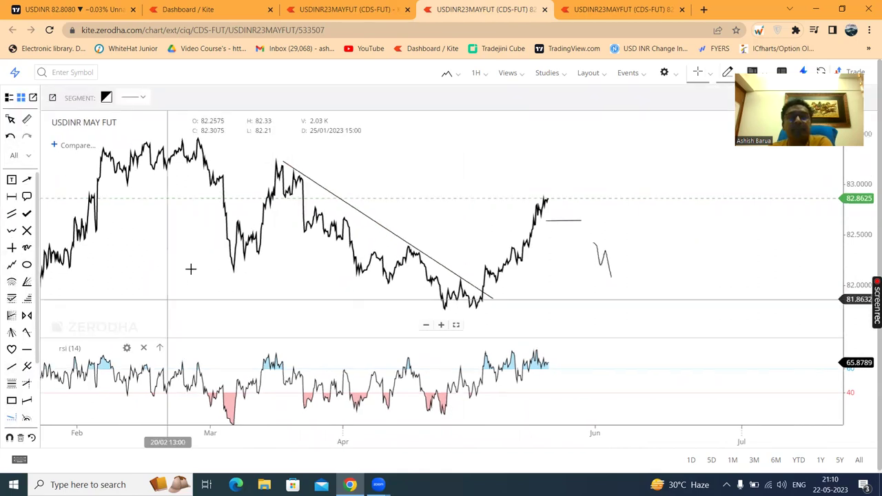
left_click(280, 198)
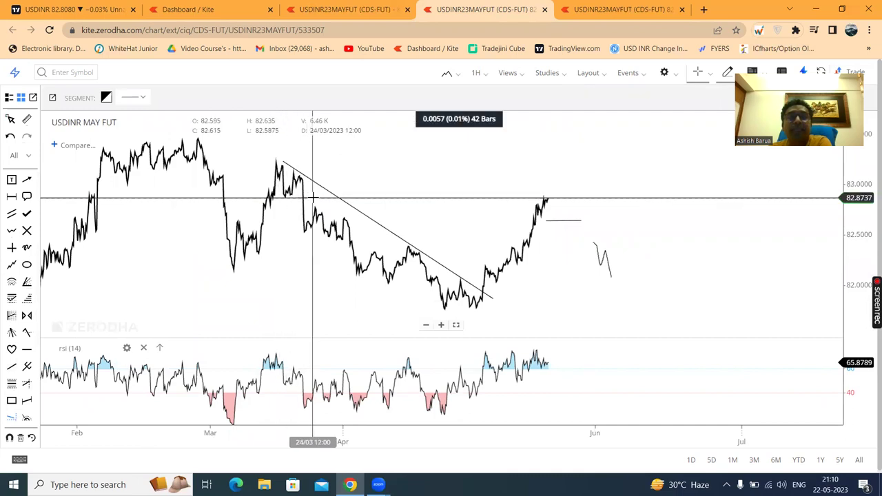
left_click(313, 198)
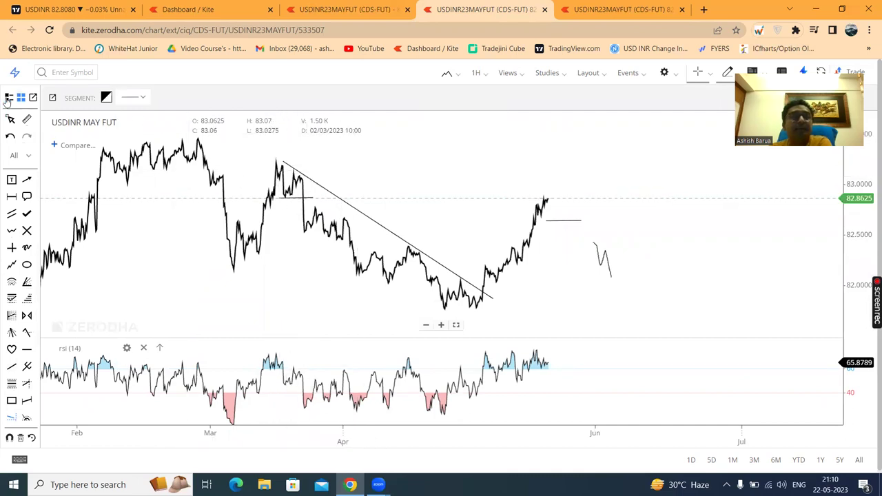
left_click(11, 120)
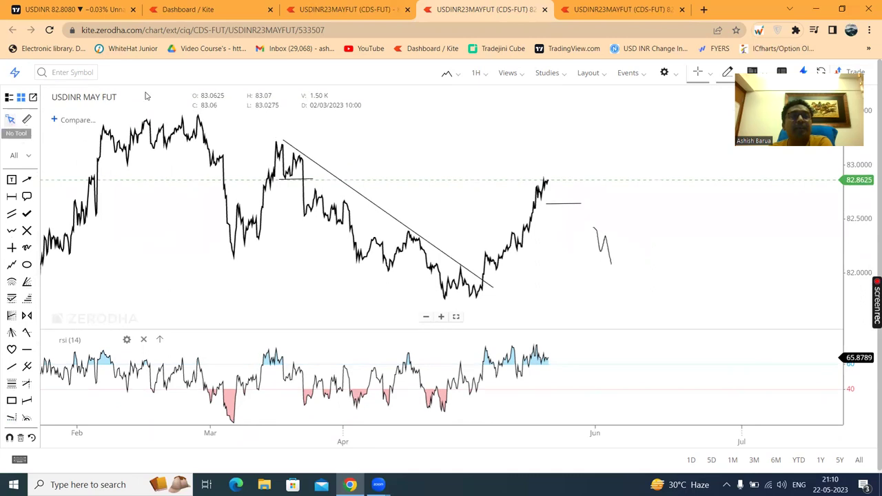
Step: Format the short segment under the mid-March peaks as a red, medium-thick solid line
left_click(729, 75)
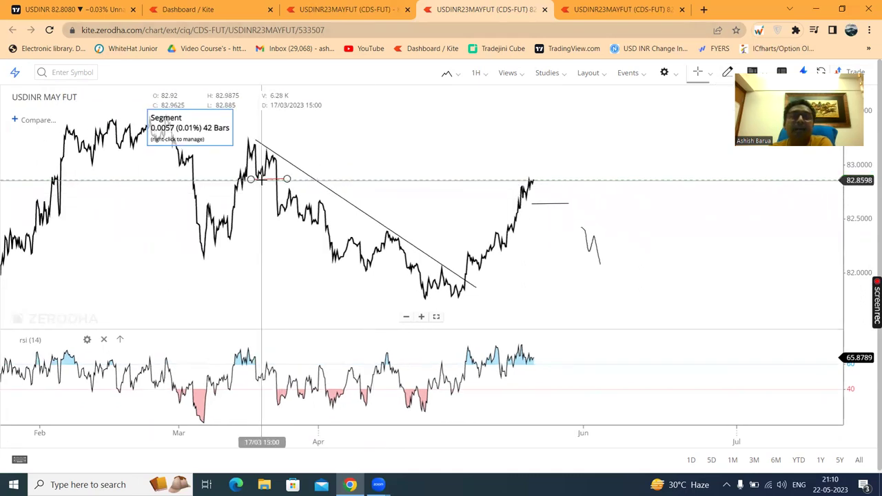
right_click(261, 181)
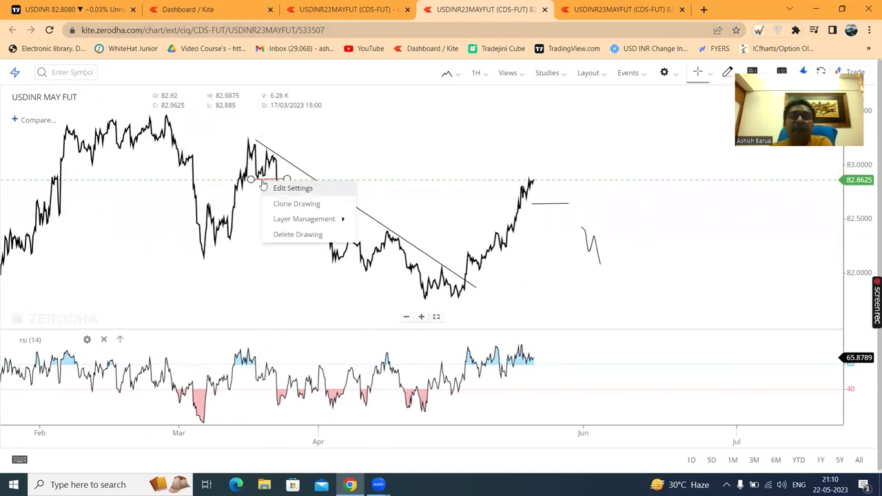
left_click(459, 121)
left_click(331, 181)
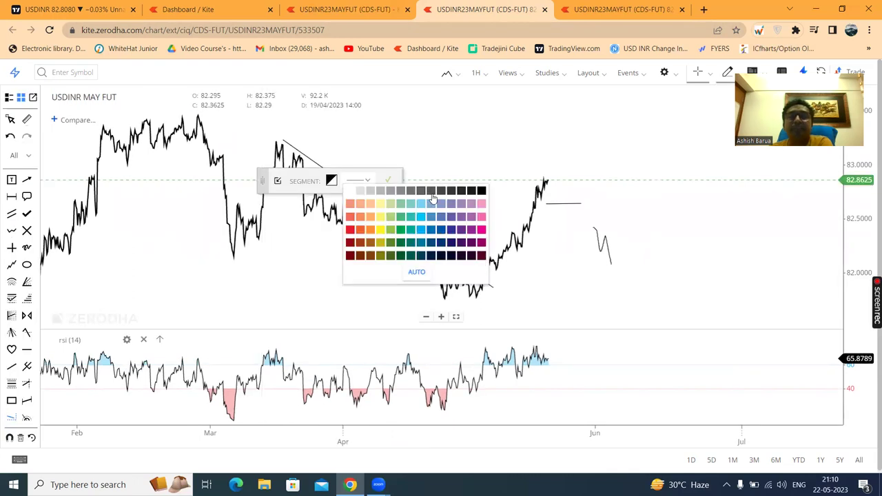
left_click(350, 228)
left_click(358, 182)
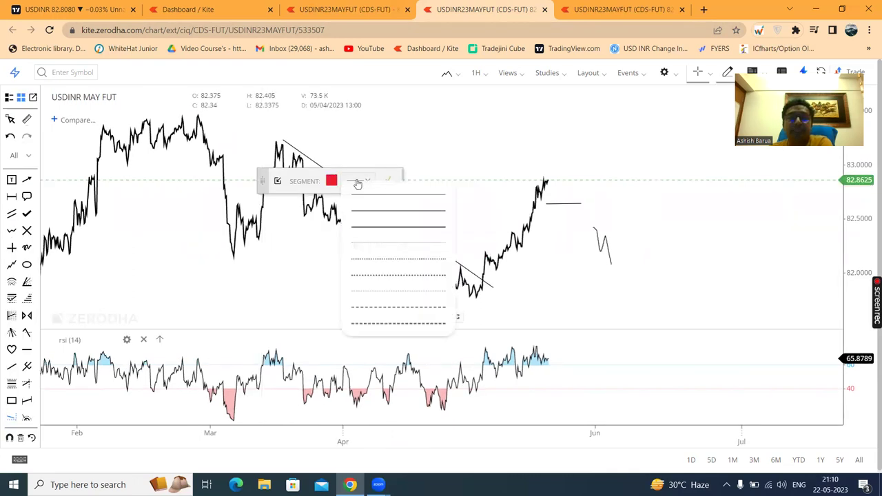
left_click(366, 210)
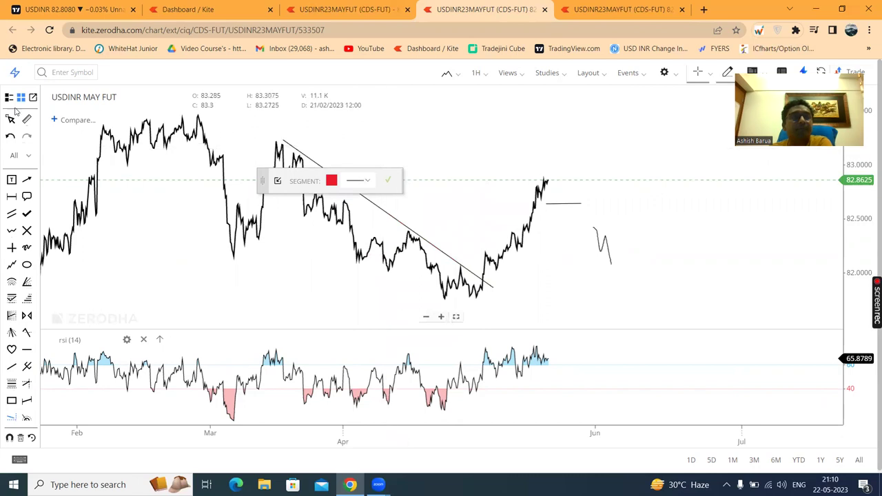
left_click(423, 136)
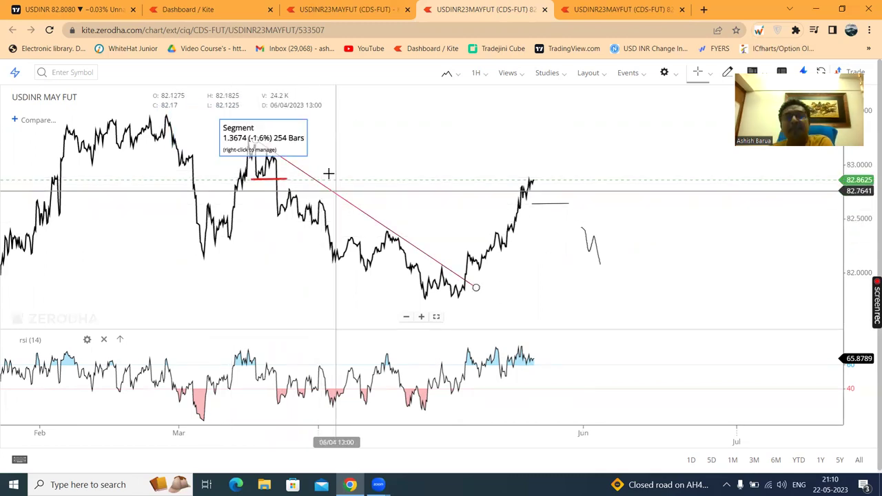
Step: Circle the late January to February rise with a red doodle and draw a horizontal segment about 91 bars long at about 82.43 across it
left_click_drag(383, 259, 670, 266)
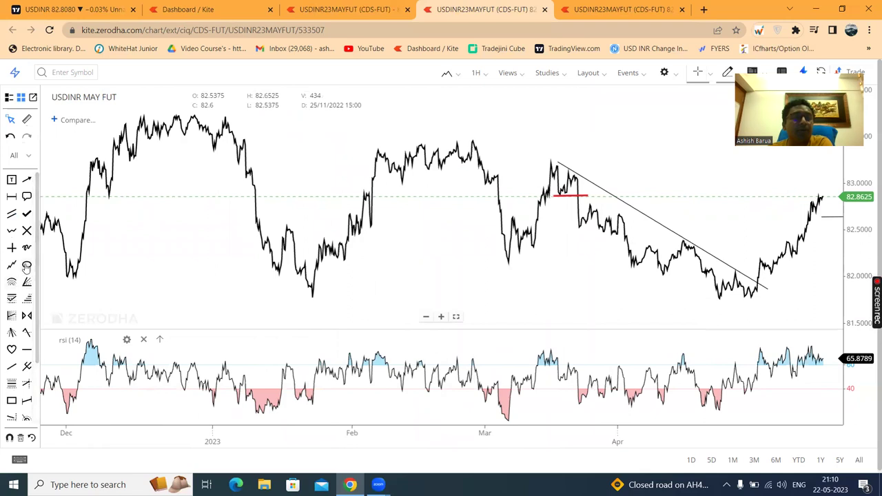
mouse_move(473, 129)
left_mouse_down()
mouse_move(375, 148)
mouse_move(300, 235)
mouse_move(293, 304)
mouse_move(373, 286)
mouse_move(473, 177)
mouse_move(475, 129)
left_mouse_up()
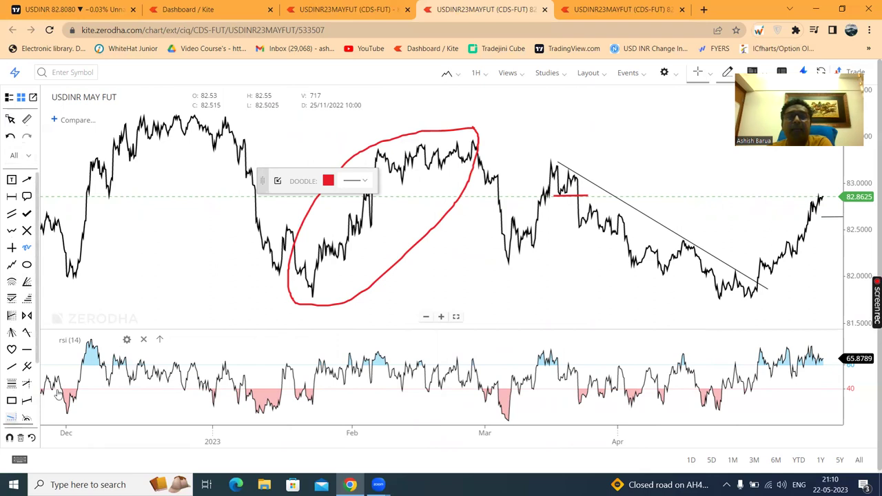
left_click(315, 237)
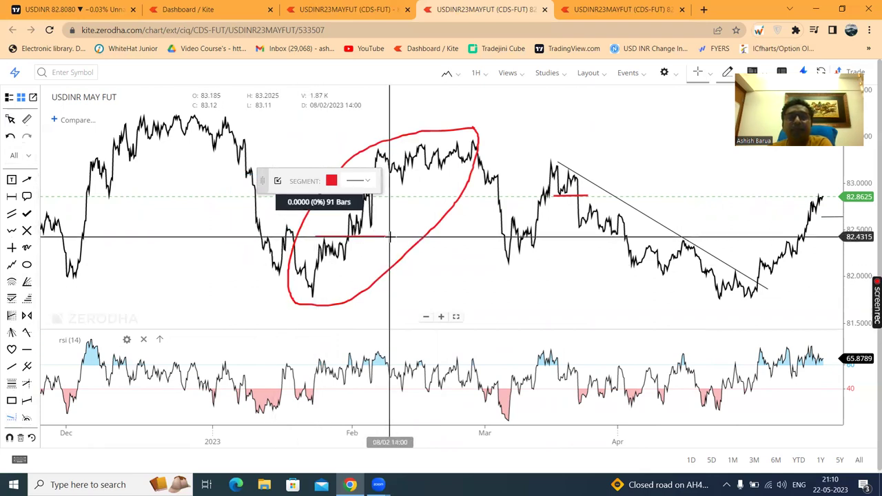
left_click(390, 237)
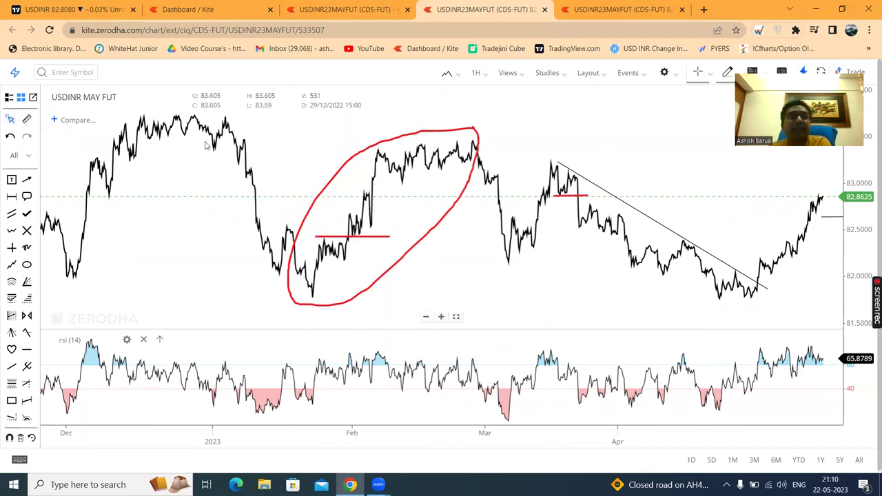
Step: Encircle the January 2023 decline with a red doodle and draw a short doodle line under its first swing low
left_click(27, 248)
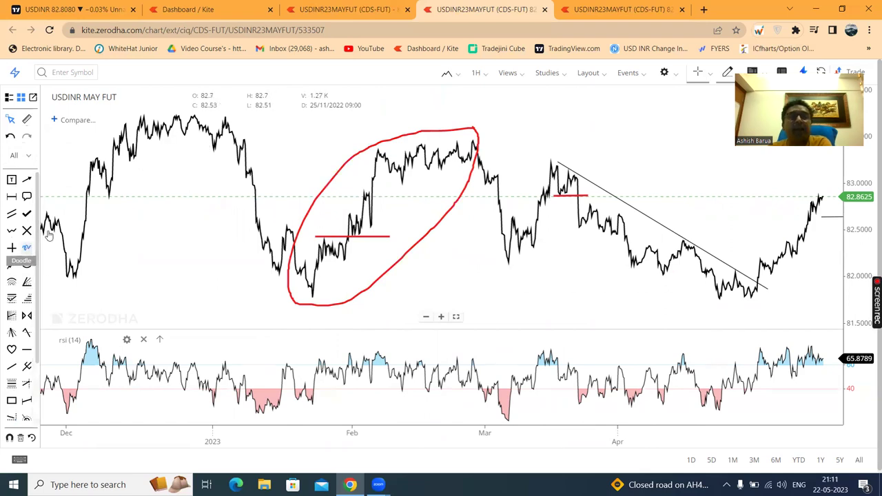
mouse_move(322, 252)
left_mouse_down()
mouse_move(290, 305)
mouse_move(226, 207)
left_mouse_up()
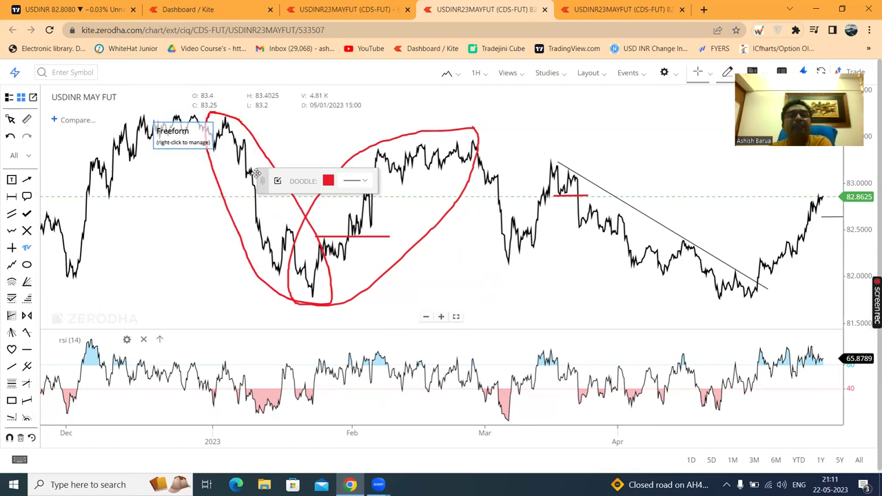
left_click_drag(209, 150, 219, 150)
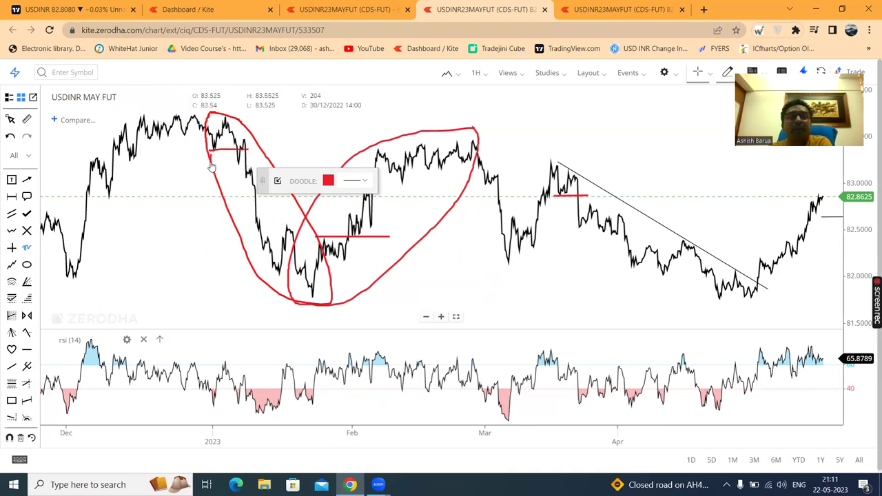
Step: Handwrite L, L, H and LH doodle labels at the swing points at the start of the January decline
left_click_drag(211, 156, 215, 160)
left_click_drag(231, 165, 230, 171)
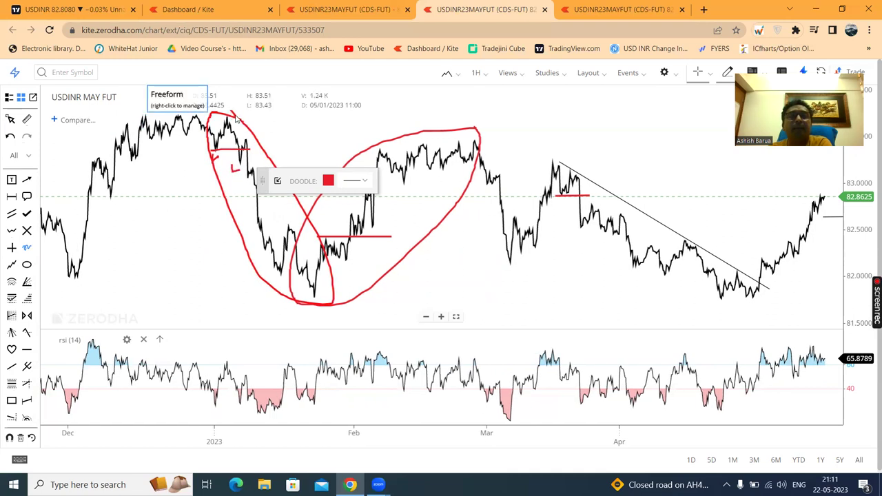
left_click_drag(235, 112, 242, 114)
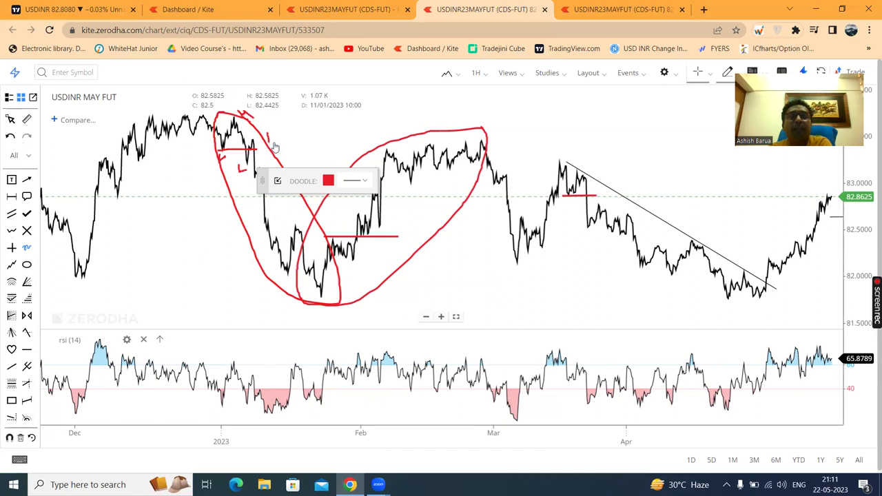
mouse_move(268, 135)
left_mouse_down()
mouse_move(277, 140)
mouse_move(286, 131)
mouse_move(286, 142)
left_mouse_up()
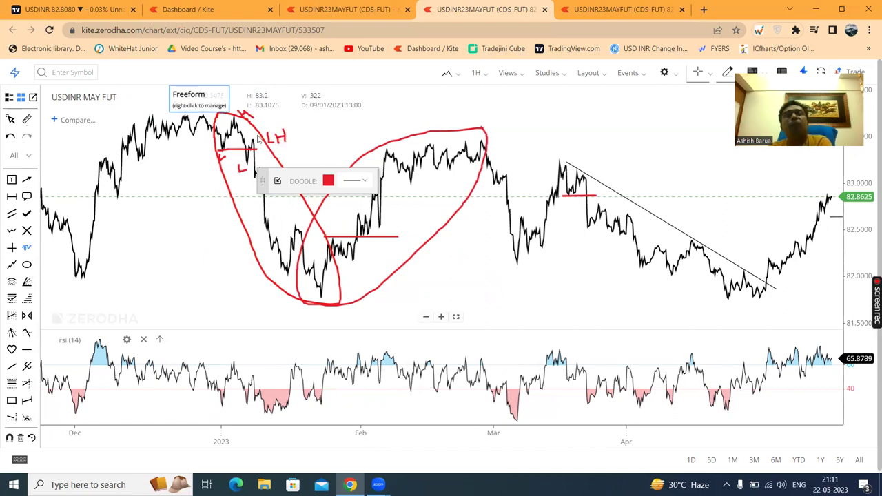
left_click(11, 119)
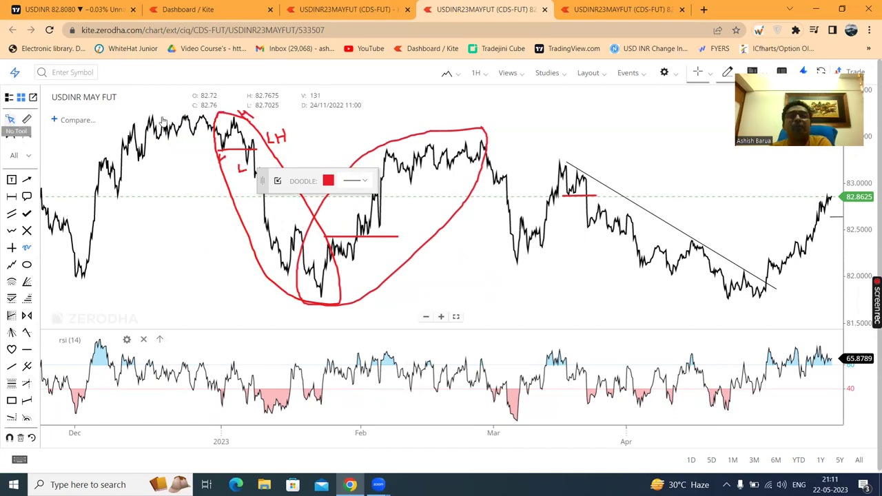
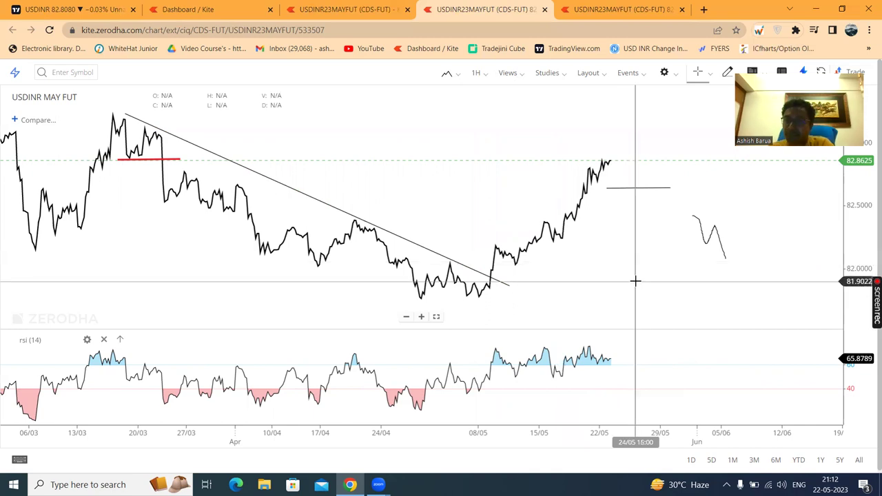
Step: Try the black projection doodle at the end of the price line, set it aside again, and show the drawing tools
scroll(635, 281, "up", 5)
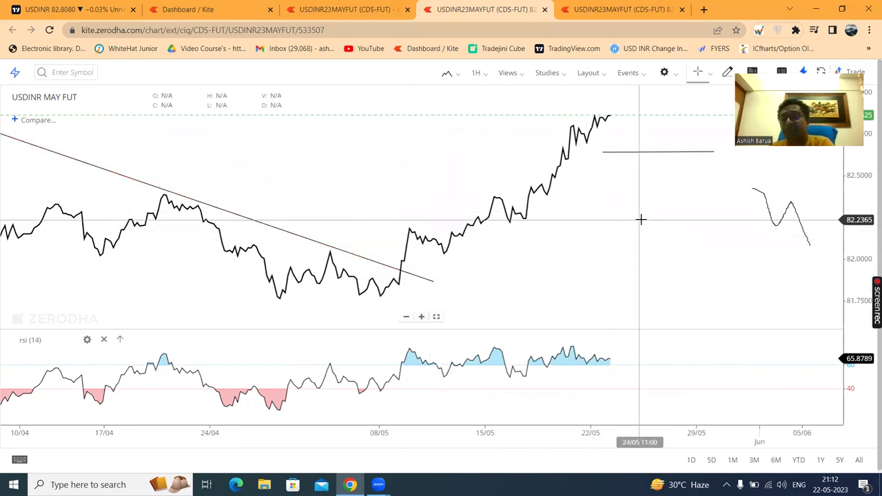
mouse_move(763, 199)
left_mouse_down()
mouse_move(683, 177)
mouse_move(621, 131)
left_mouse_up()
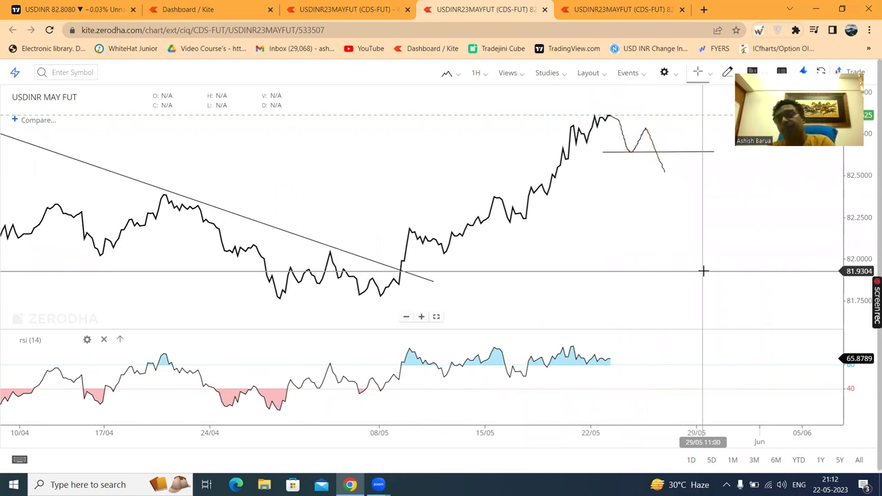
left_click_drag(622, 143, 676, 191)
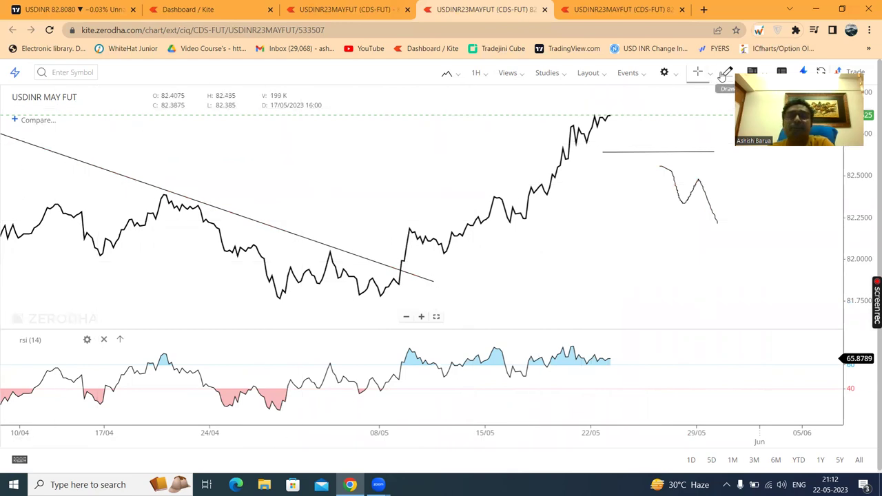
left_click(723, 75)
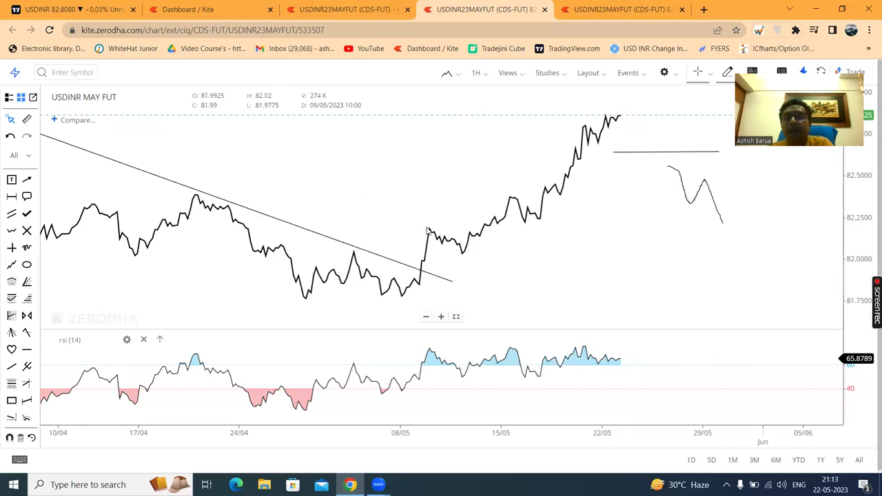
left_click(11, 384)
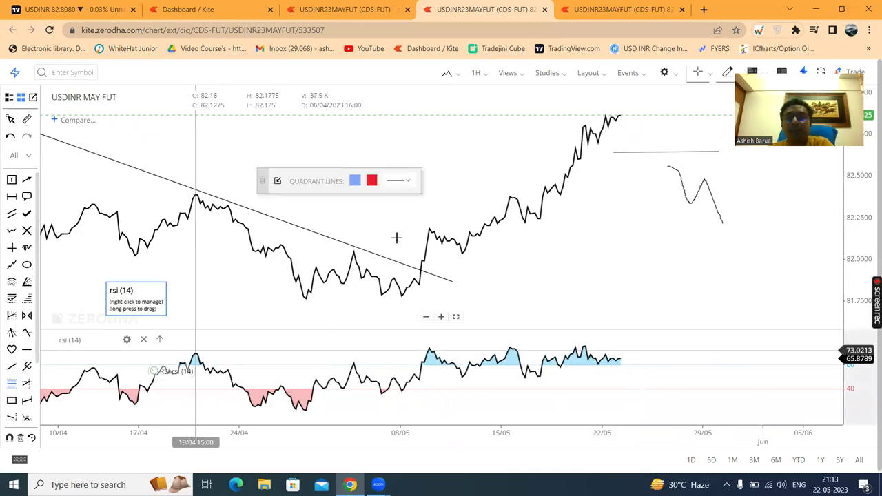
left_click(425, 228)
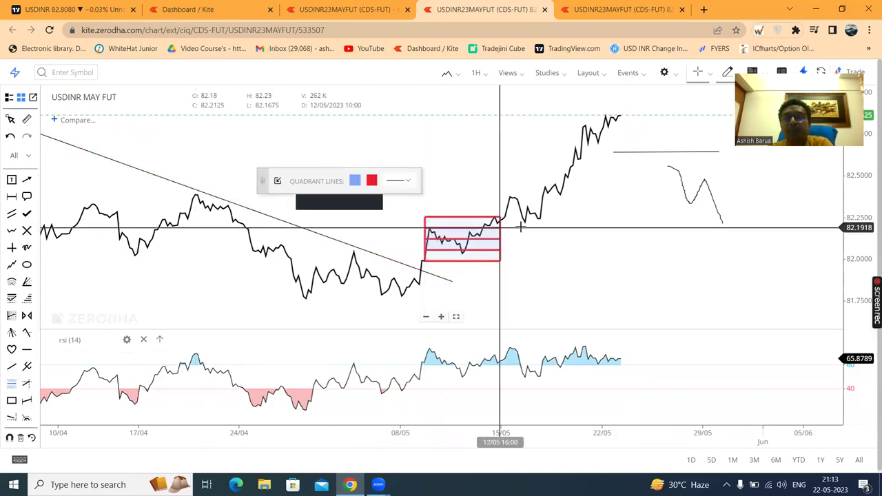
left_click(536, 228)
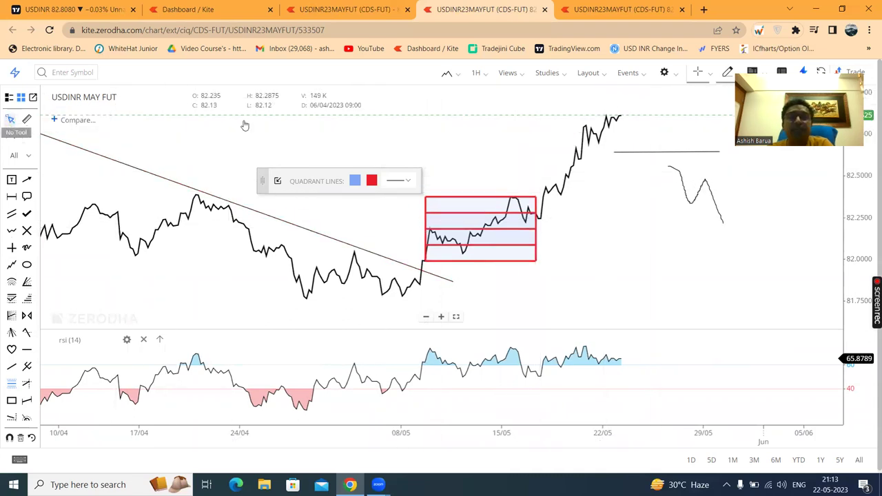
left_click(10, 118)
right_click(487, 217)
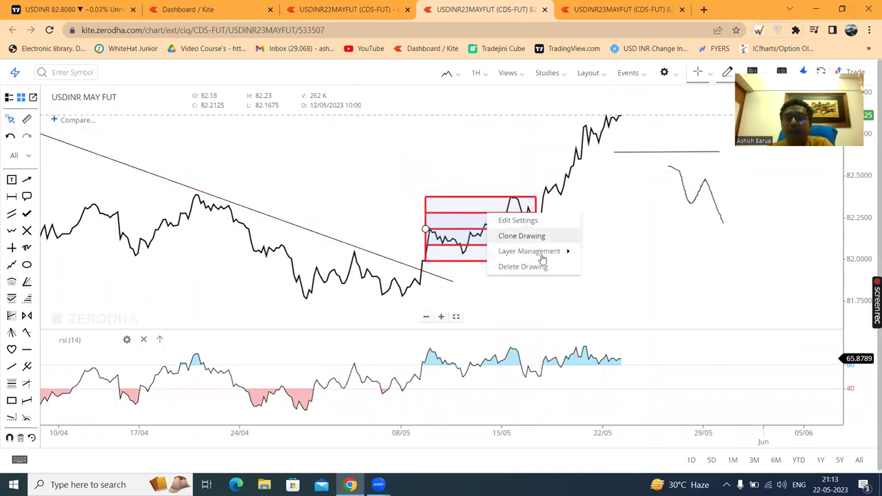
left_click(538, 267)
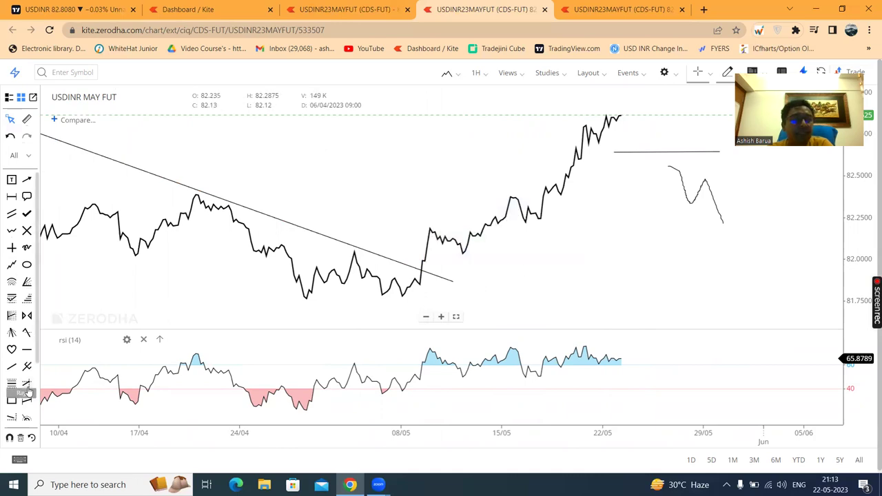
Step: Draw a red horizontal segment about 49 bars long at about 82.19, starting at the 9 May swing high
left_click(27, 417)
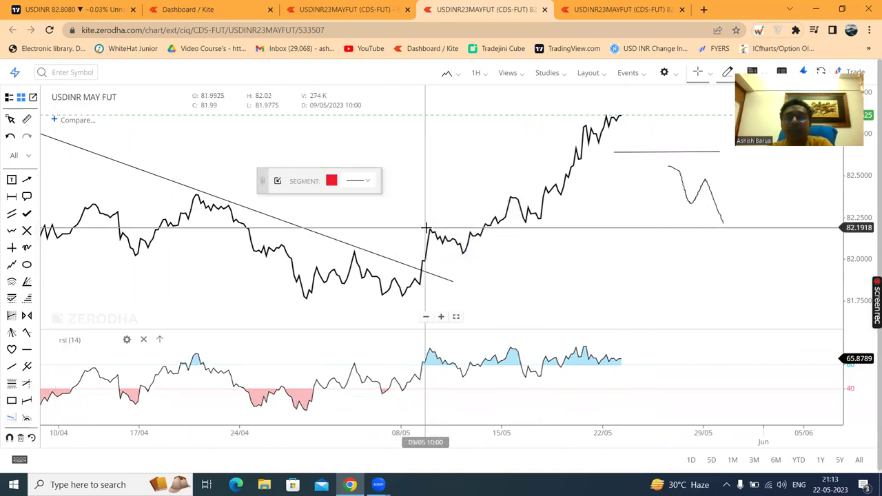
left_click(423, 226)
left_click(543, 225)
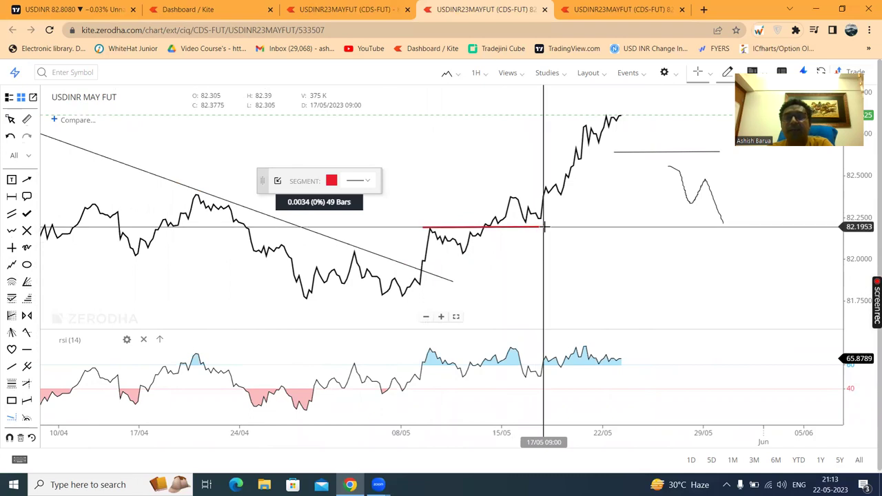
Step: Build a red arrow from three short segments pointing down at the start of the 82.19 line
left_click_drag(402, 200, 421, 190)
left_click(419, 187)
left_click(447, 217)
left_click(448, 208)
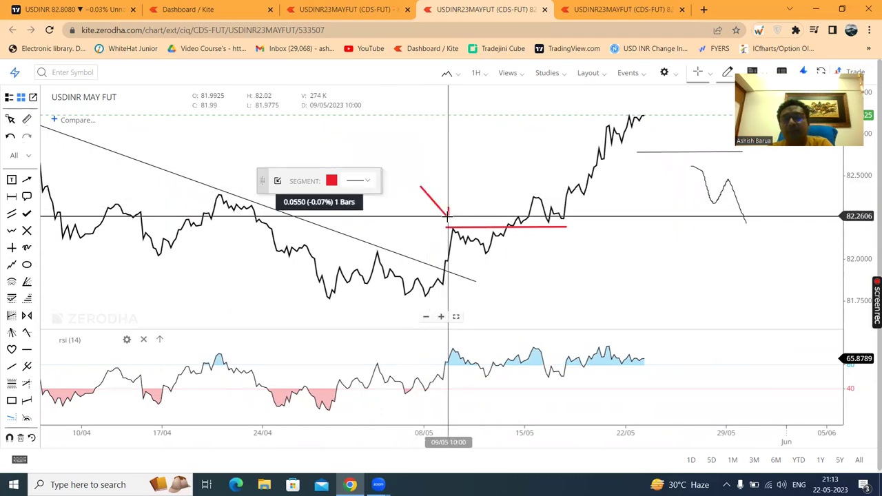
left_click(448, 218)
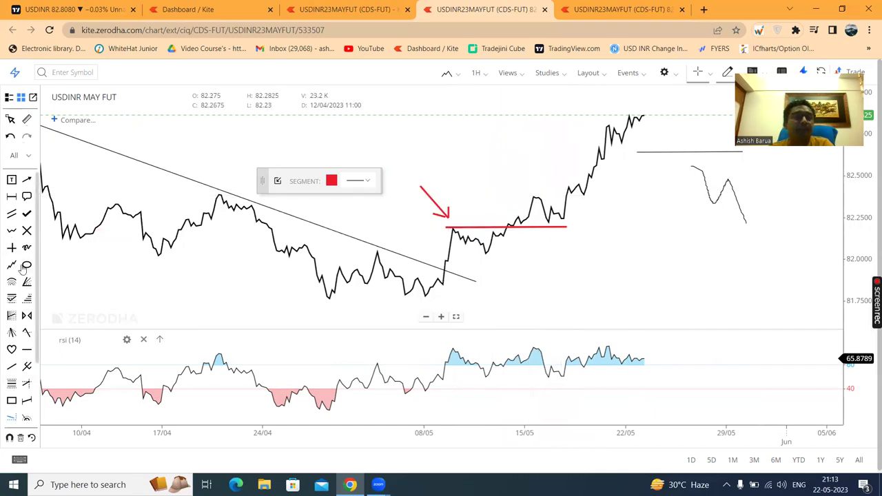
Step: Draw a narrow arrow with the Arrow tool and reposition it to point down at the mid-May swing high
scroll(21, 346, "down", 2)
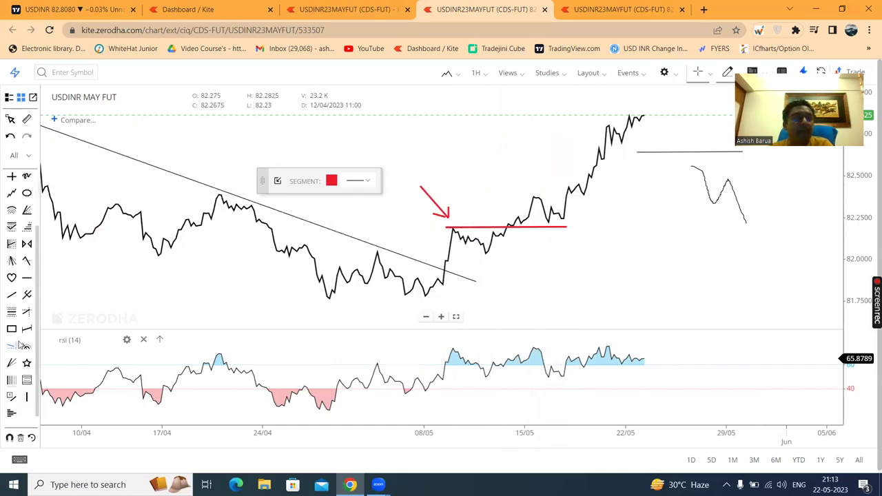
scroll(22, 248, "up", 2)
left_click(27, 179)
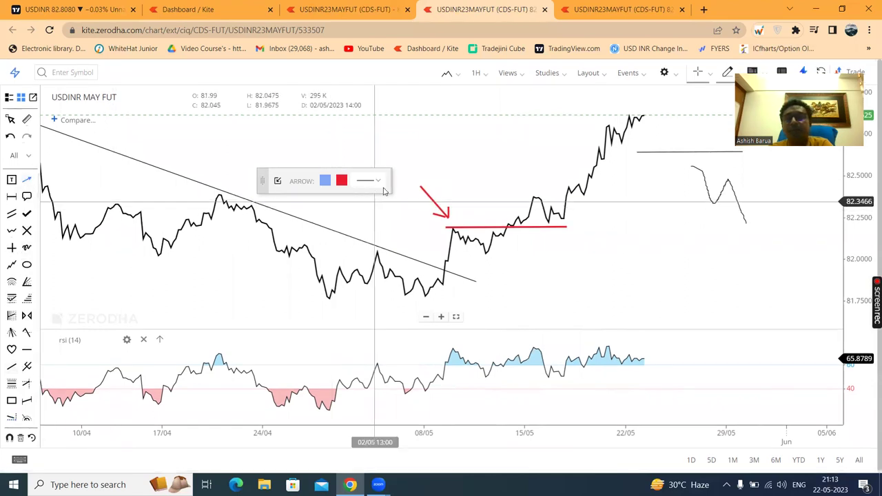
left_click(440, 150)
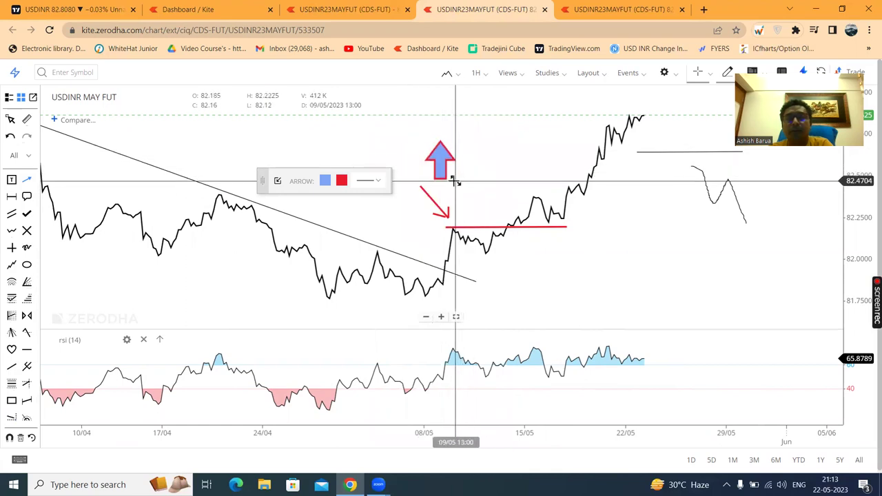
left_click(443, 186)
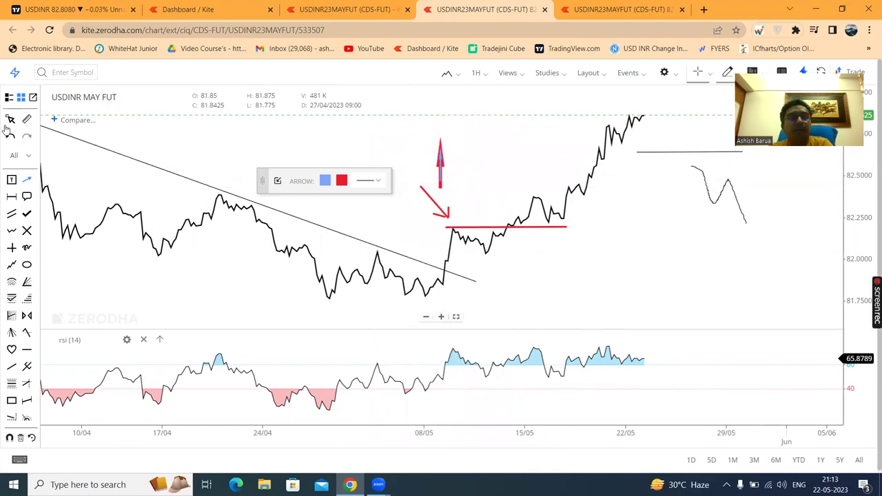
mouse_move(441, 143)
left_mouse_down()
mouse_move(493, 153)
mouse_move(476, 148)
mouse_move(516, 176)
left_mouse_up()
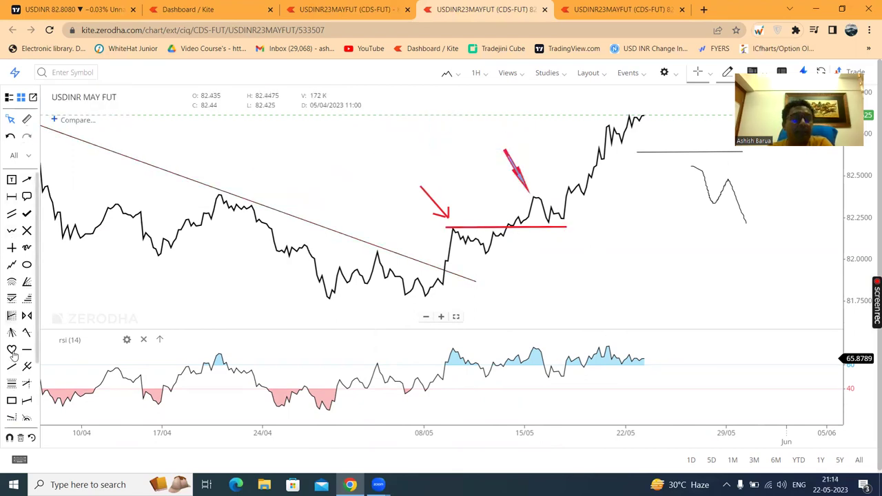
Step: Draw red horizontal segments at the next three swing highs, about 28 bars at 82.38, 17 bars at 82.45 and 19 bars long
left_click(529, 196)
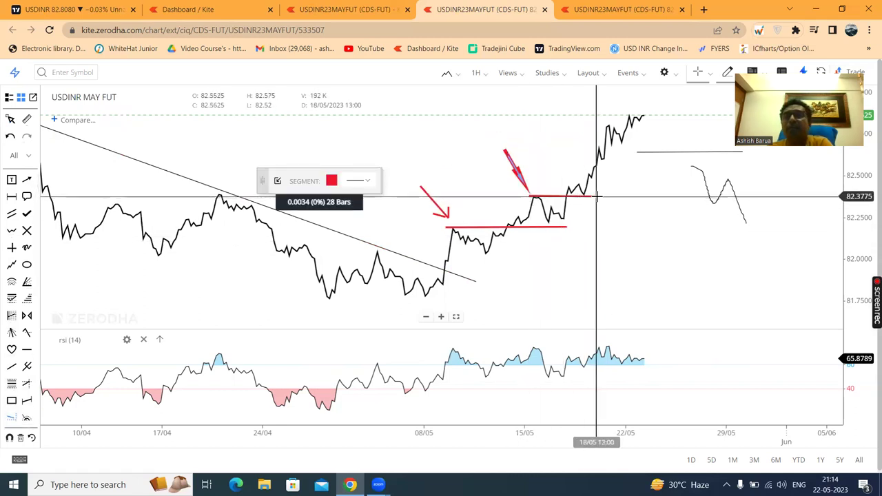
left_click(597, 196)
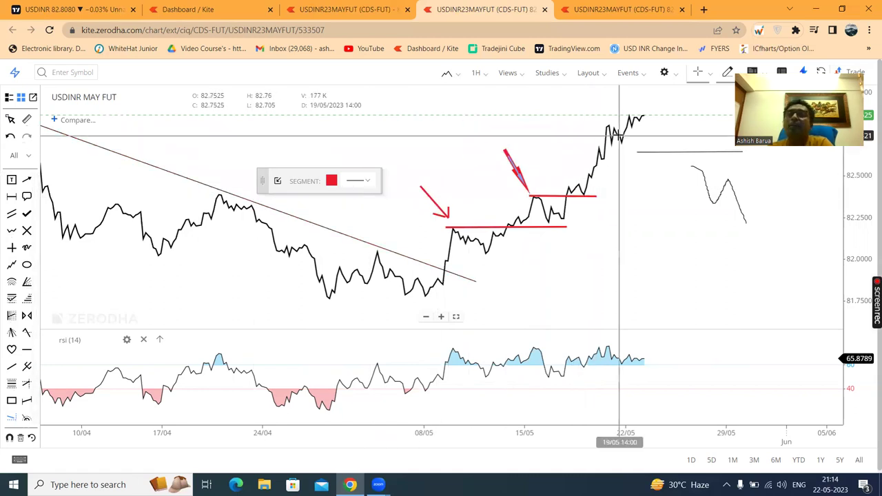
left_click(562, 182)
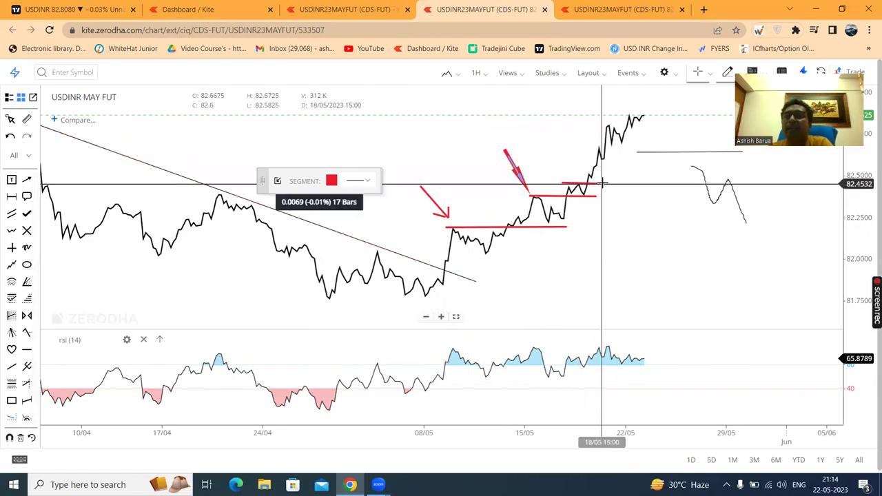
left_click(604, 183)
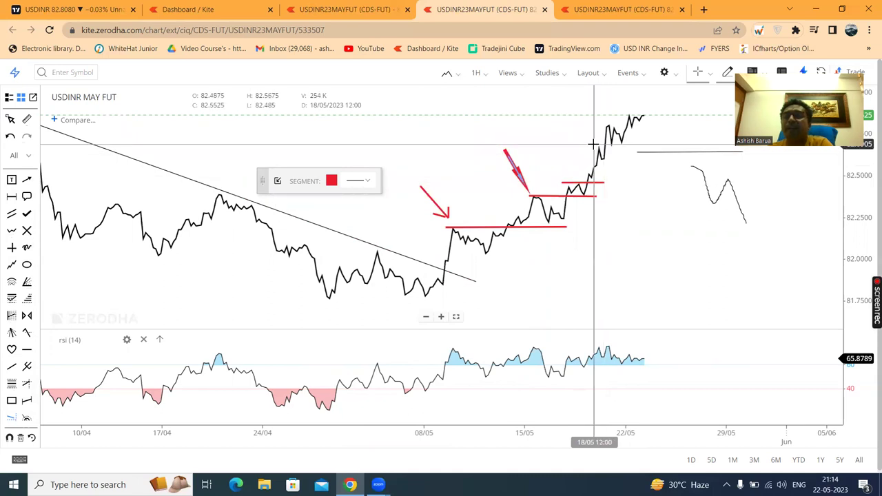
left_click(594, 144)
left_click(639, 145)
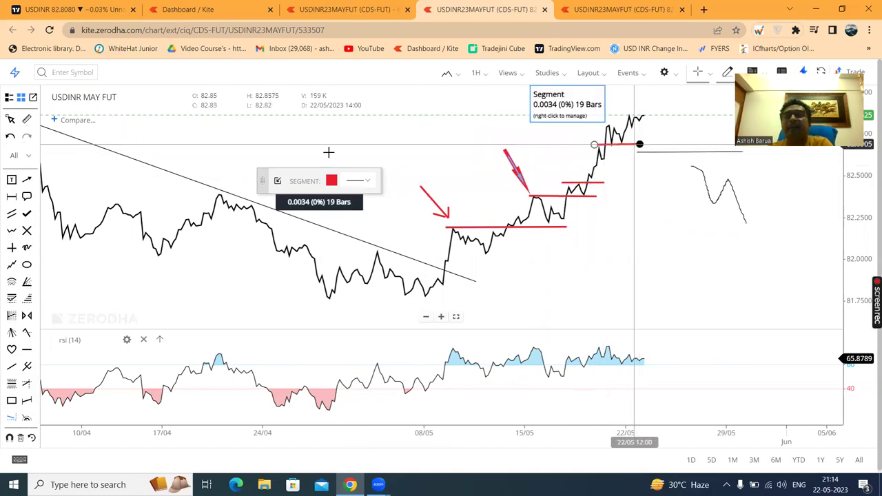
left_click(11, 121)
Step: Move the black projection doodle so it starts at the latest price and breaks below the short black horizontal line
left_click_drag(671, 225, 553, 237)
left_click_drag(859, 221, 862, 244)
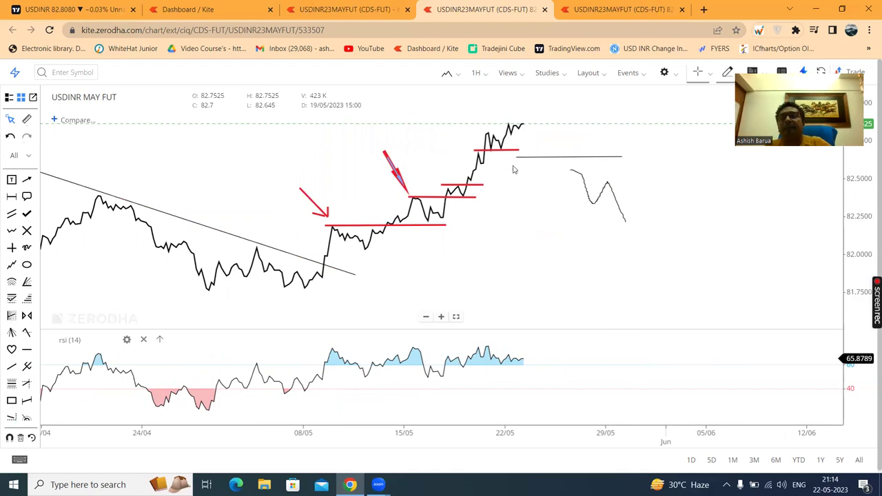
left_click_drag(590, 201, 541, 154)
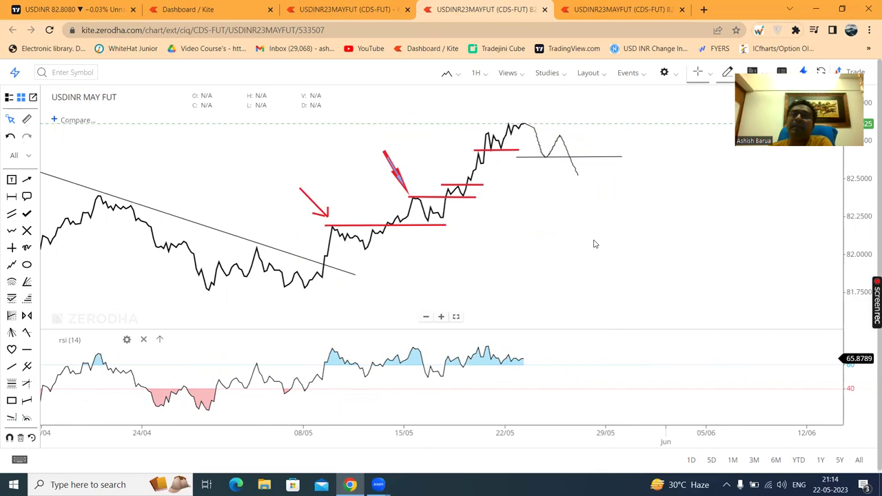
Step: Switch to the daily USDINR chart in TradingView and circle the latest candles at the descending trendline with the brush
left_click(93, 10)
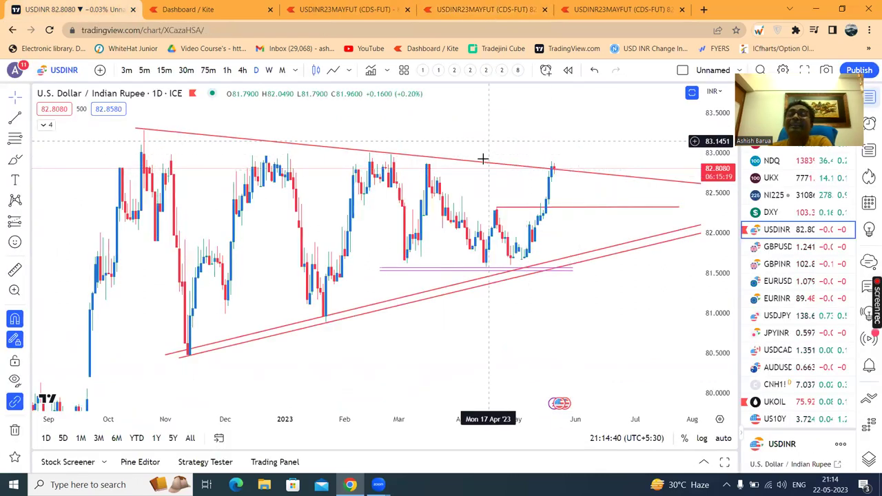
left_click(21, 162)
mouse_move(543, 157)
left_mouse_down()
mouse_move(575, 172)
mouse_move(539, 173)
mouse_move(537, 153)
mouse_move(545, 157)
left_mouse_up()
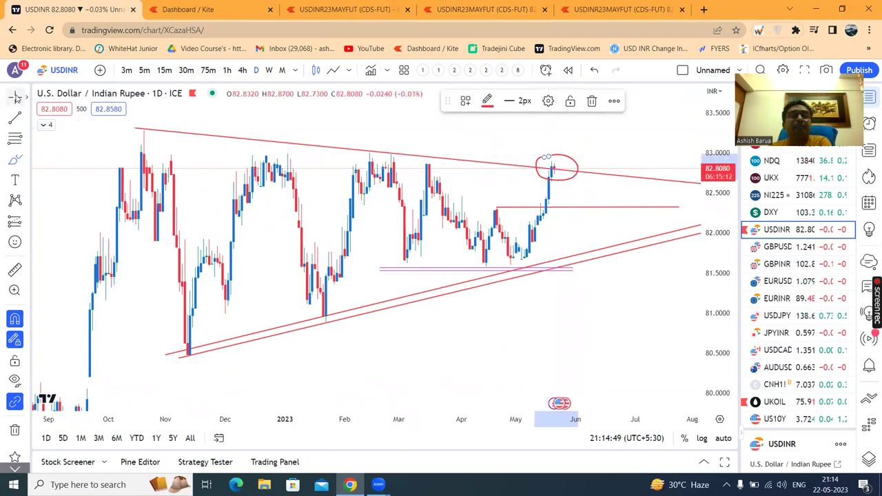
left_click(623, 295)
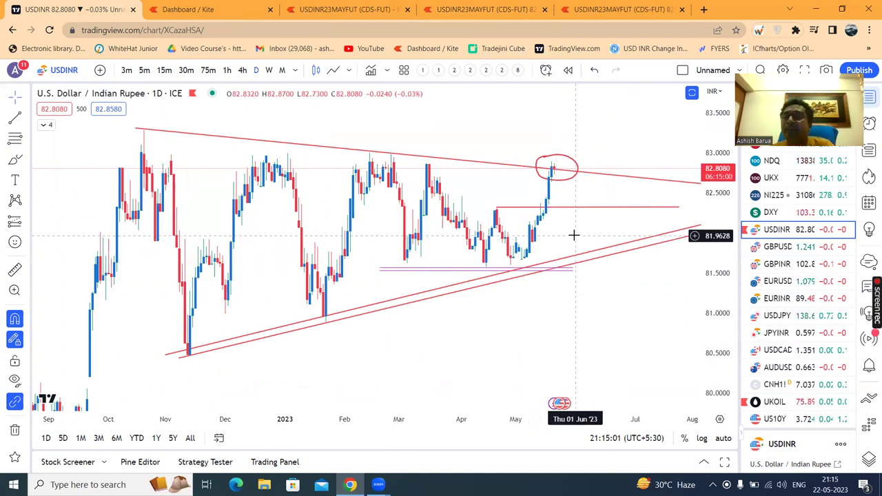
Step: Compare the daily TradingView chart's trendline test with the marked swing levels and projected reversal on Kite's hourly May futures chart
scroll(574, 235, "up", 1)
scroll(573, 235, "down", 1)
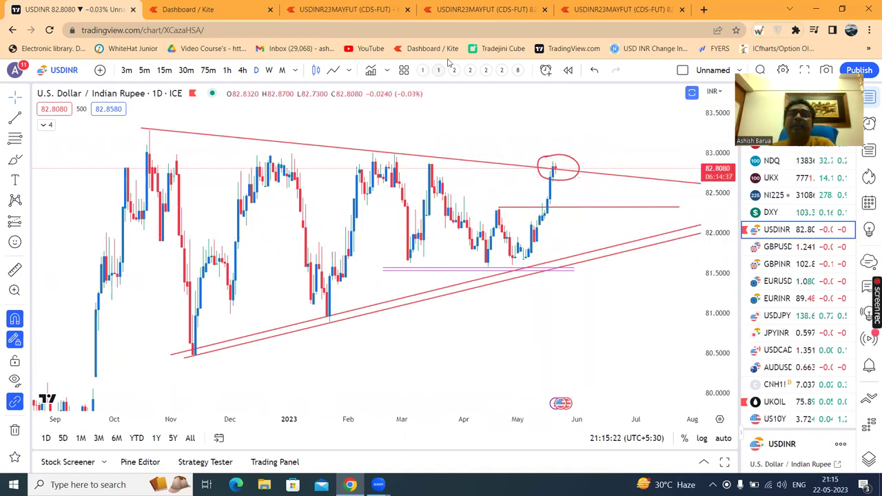
key("ctrl+4")
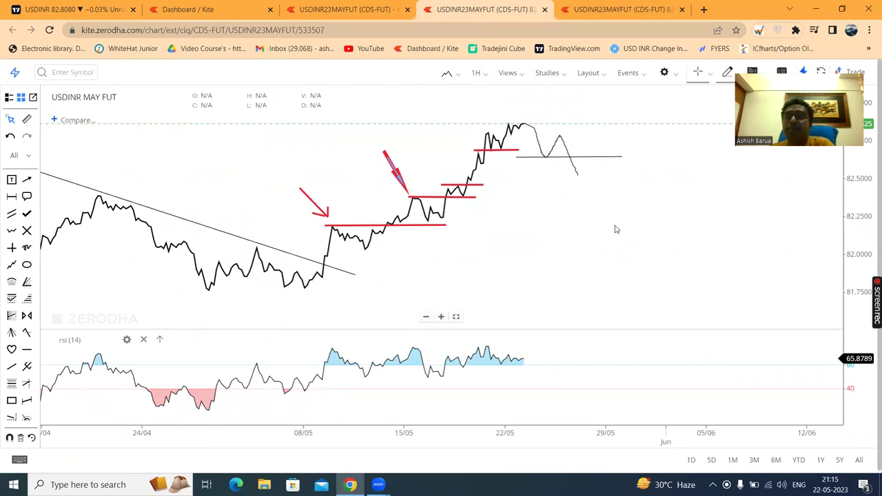
left_click(117, 10)
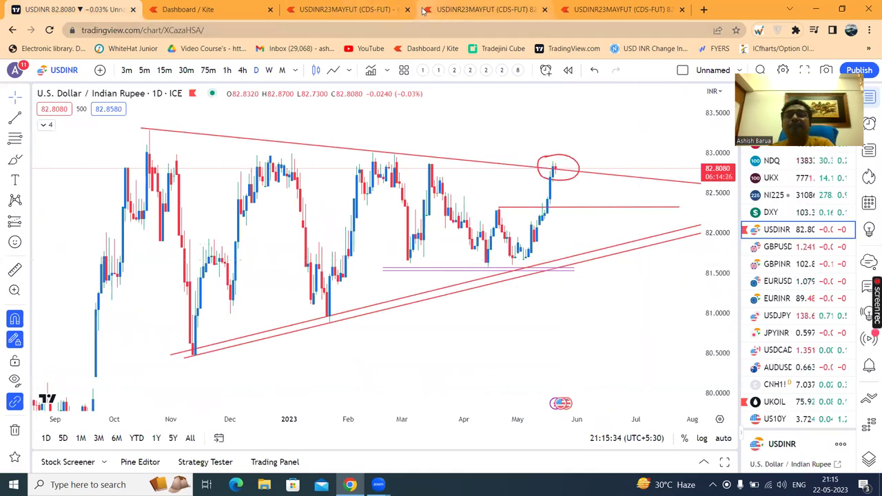
left_click(445, 9)
left_click_drag(714, 220, 831, 247)
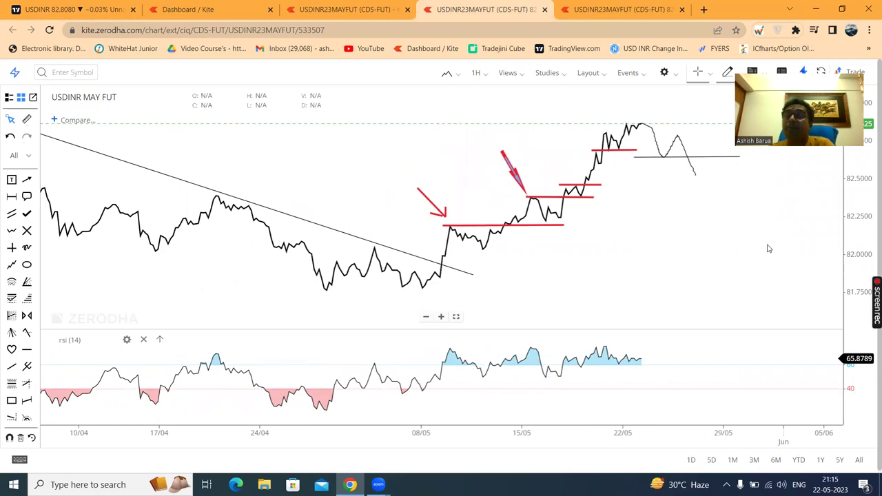
left_click_drag(706, 248, 681, 246)
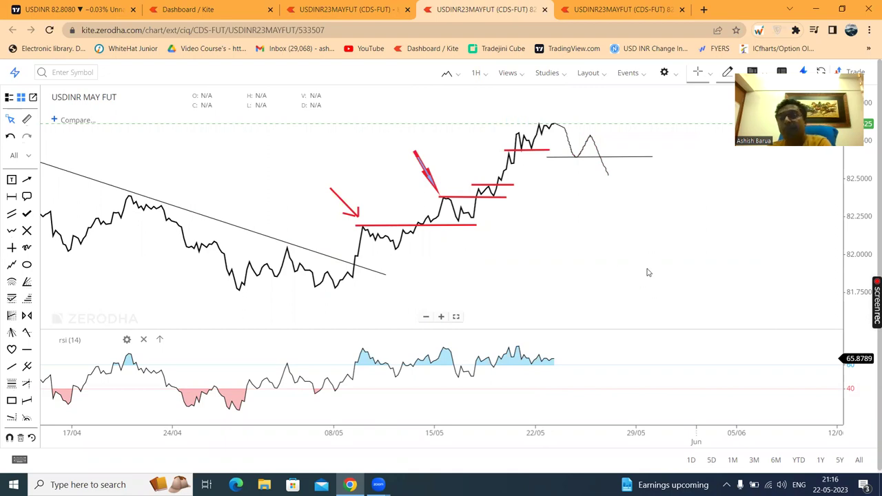
Step: Doodle a red projected path on the RSI, falling from its latest value, bouncing to a lower high and dropping to the 40 level
left_click(27, 250)
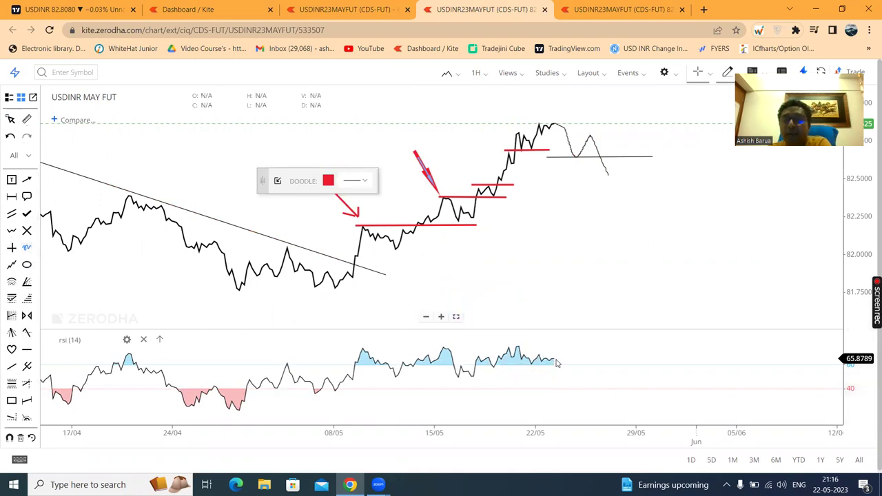
mouse_move(556, 364)
left_mouse_down()
mouse_move(563, 378)
mouse_move(582, 370)
mouse_move(601, 390)
left_mouse_up()
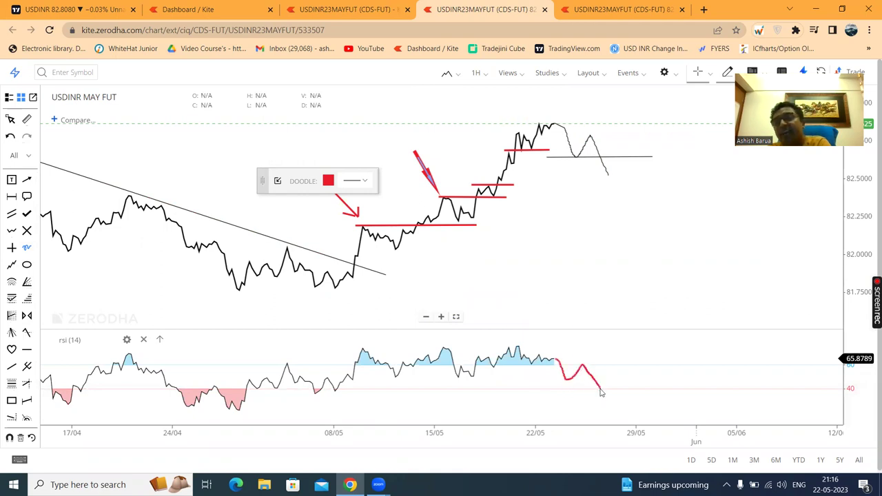
Step: Doodle a red arrow on the RSI pointing at the lower high of the projected path, then put the drawing tools away
mouse_move(628, 333)
left_mouse_down()
mouse_move(590, 359)
mouse_move(585, 347)
mouse_move(587, 365)
mouse_move(597, 357)
left_mouse_up()
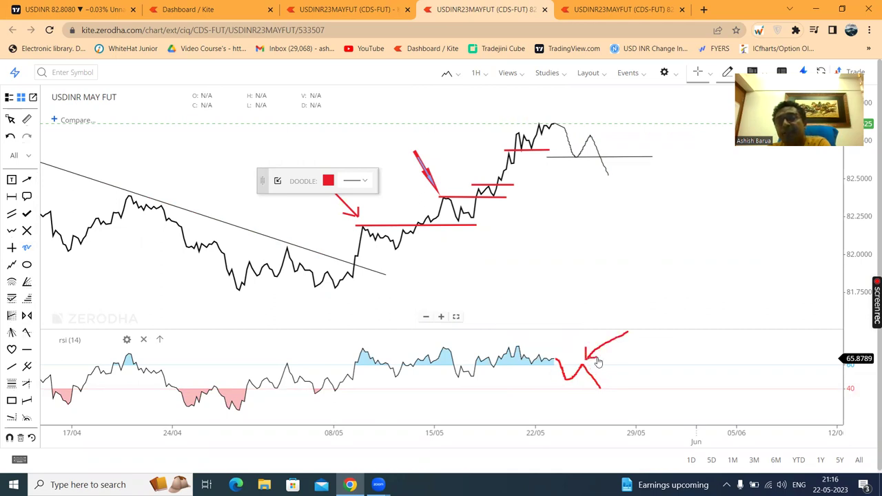
left_click(10, 119)
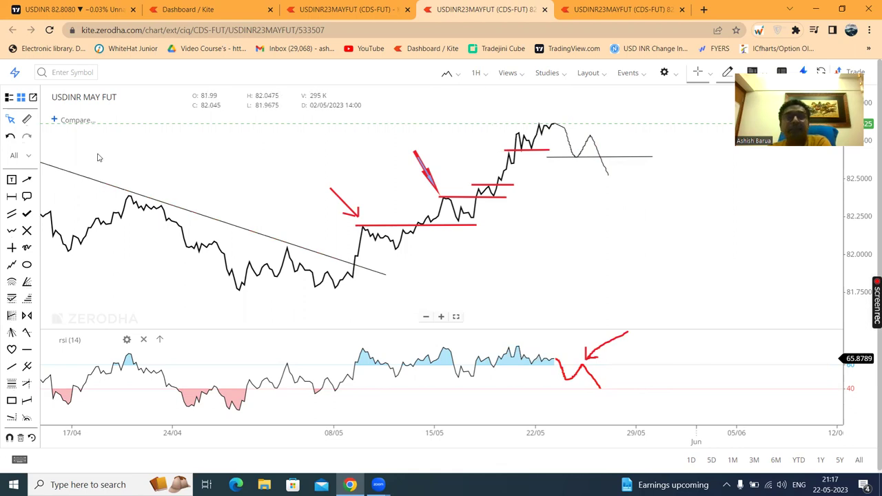
left_click(728, 75)
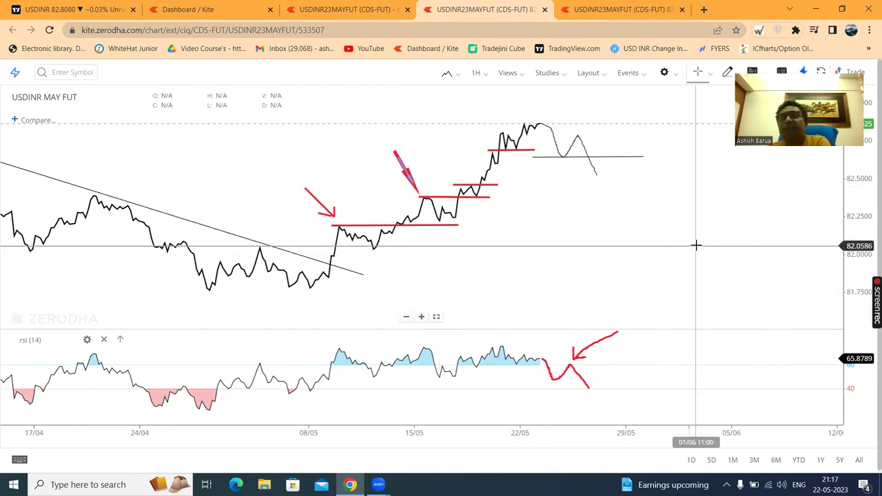
Step: Examine the latest hourly candles against the two moving averages and RSI on the candlestick chart of USDINR May futures
scroll(696, 245, "up", 2)
scroll(696, 246, "down", 2)
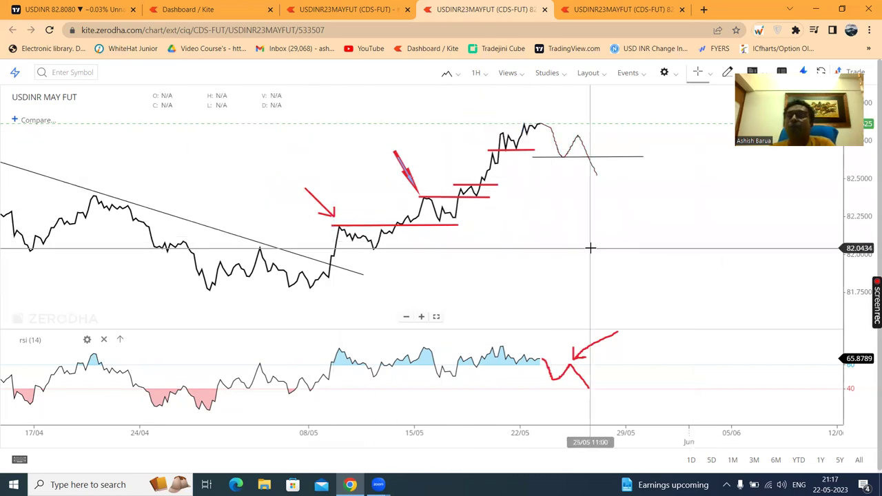
scroll(590, 248, "up", 5)
left_click_drag(616, 256, 617, 280)
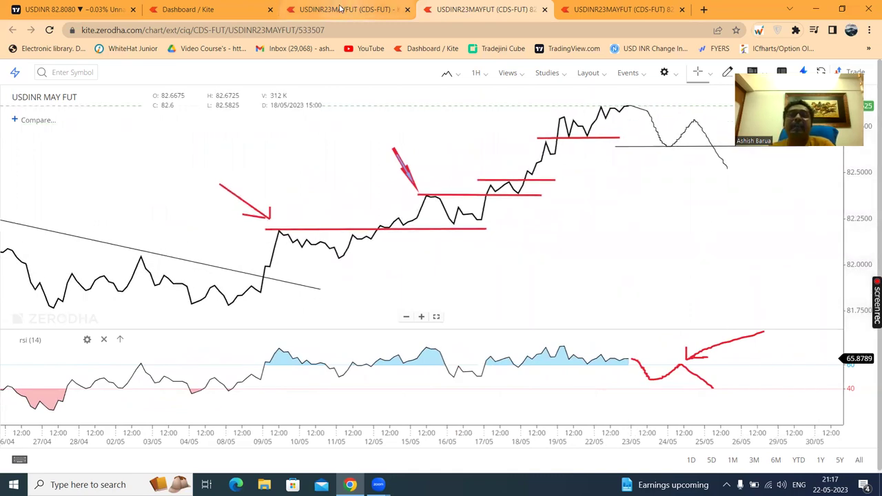
left_click(350, 9)
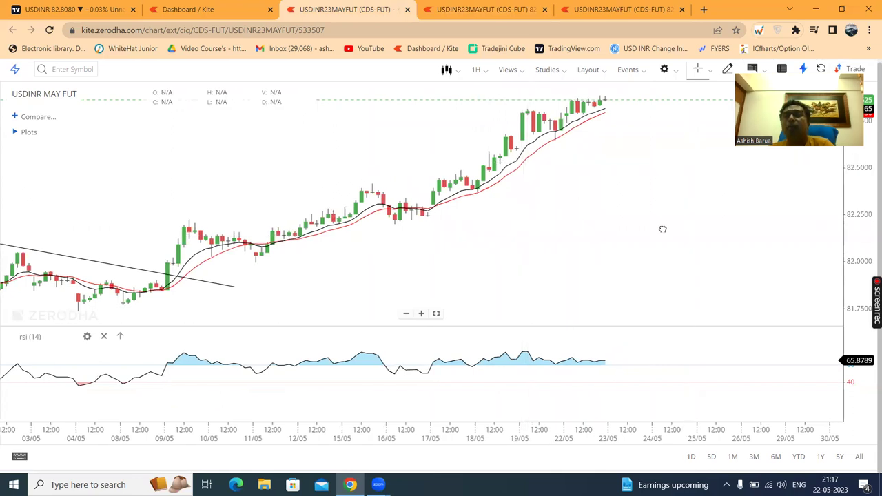
left_click_drag(579, 243, 558, 246)
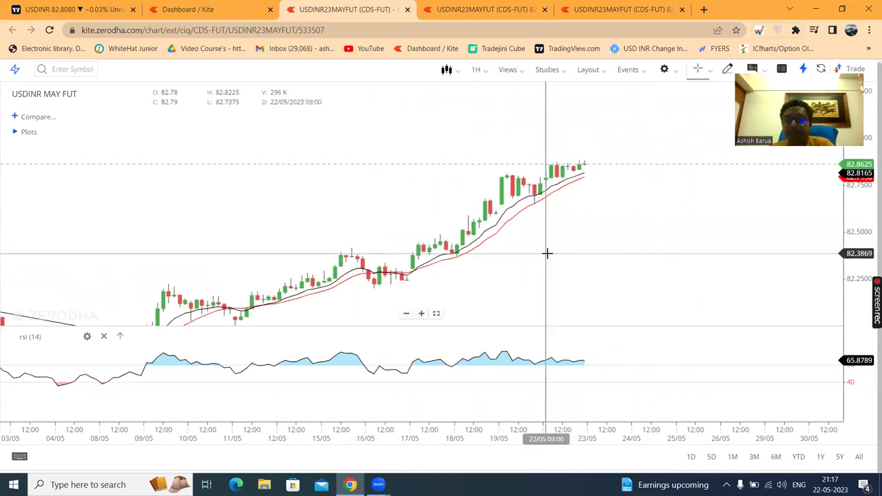
scroll(546, 253, "up", 3)
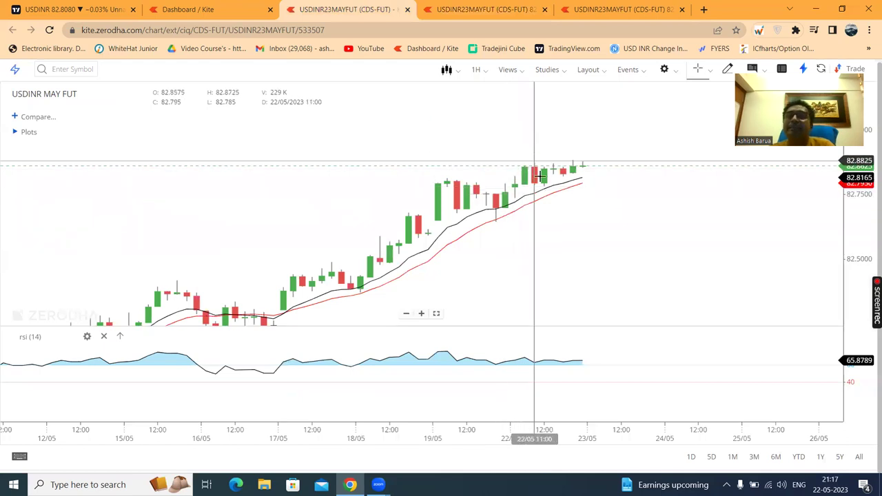
scroll(666, 213, "down", 2)
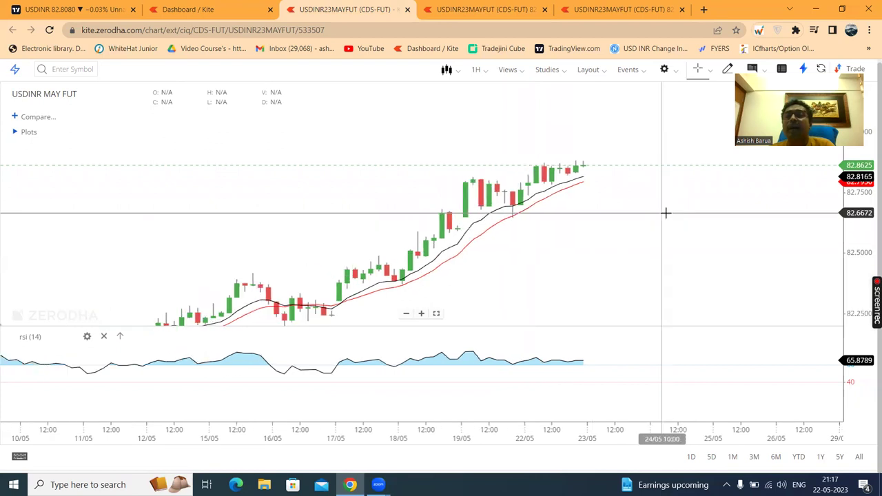
scroll(666, 213, "down", 2)
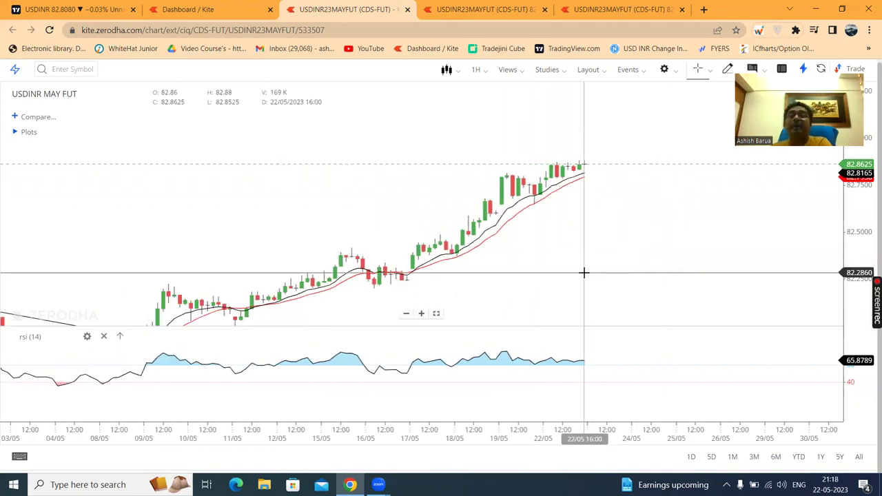
Step: Return to the marked-up hourly line chart and delete the freeform price projection and the short black horizontal line beneath it
left_click(485, 9)
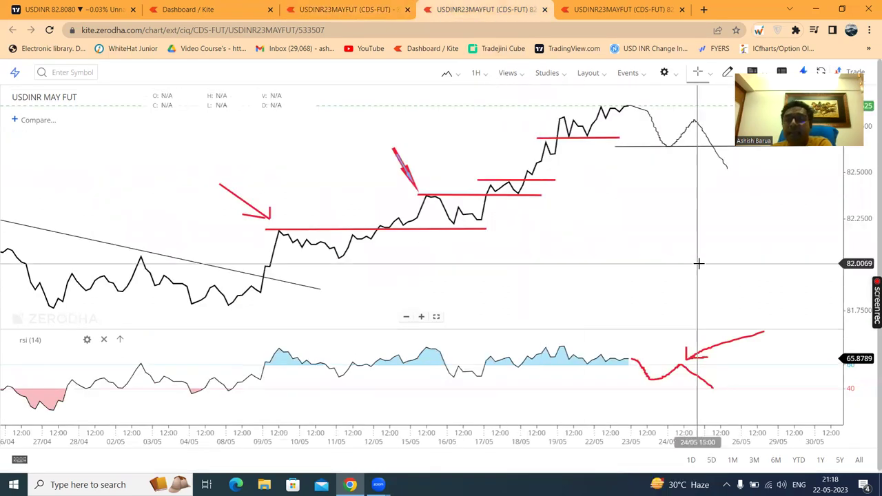
left_click_drag(626, 215, 537, 242)
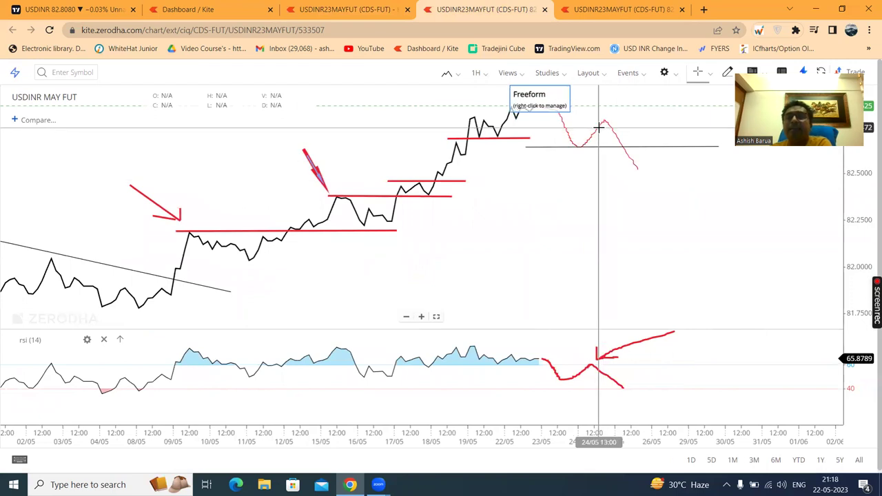
right_click(598, 127)
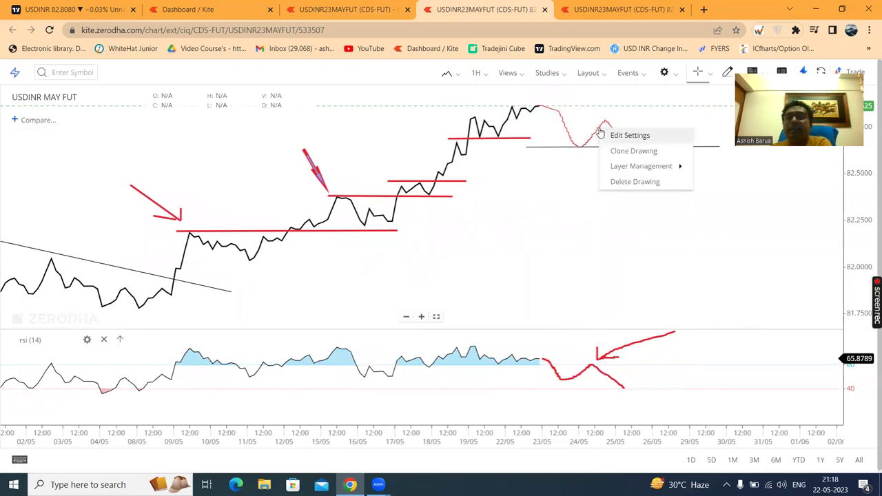
left_click(642, 184)
right_click(602, 146)
left_click(636, 202)
Step: Draw a rising red segment about 16 bars long above the price highs of 19/05 and 22/05
scroll(569, 238, "down", 5)
scroll(569, 238, "up", 5)
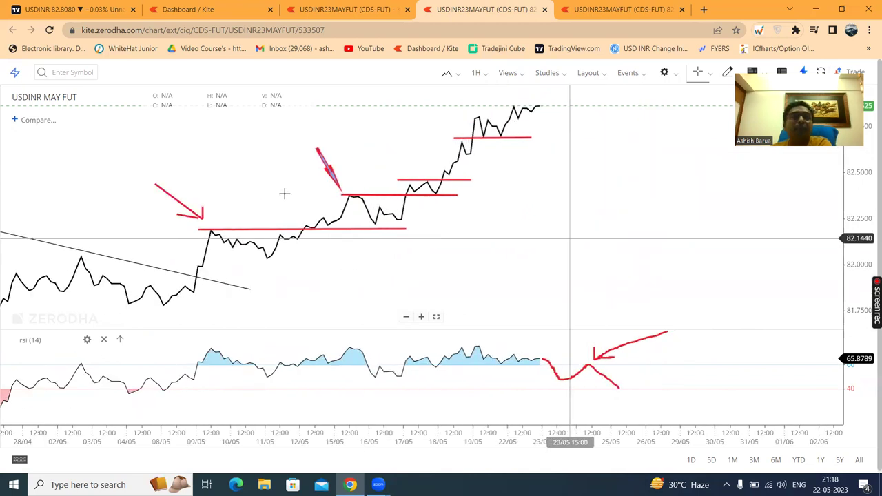
left_click(728, 72)
left_click(11, 415)
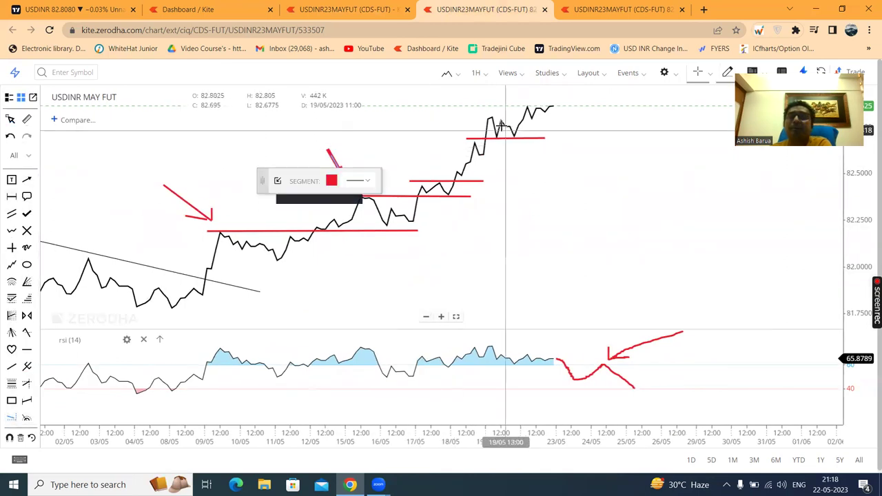
left_click(471, 118)
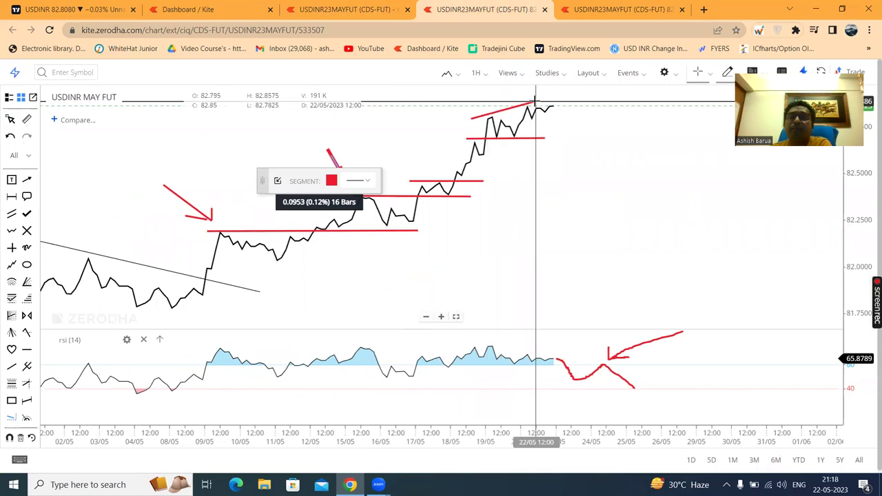
left_click(534, 102)
Step: Draw a falling red segment above the RSI peaks that match the last two price highs
left_click_drag(483, 344, 503, 345)
left_click(508, 340)
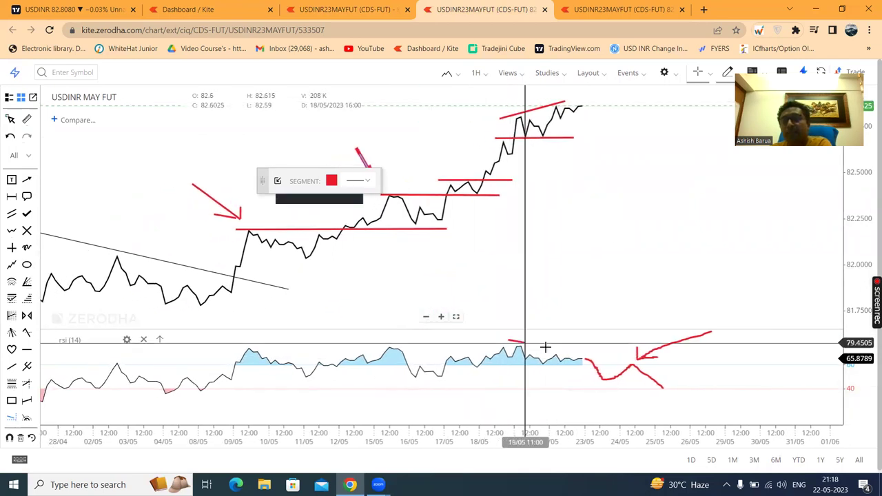
left_click(564, 352)
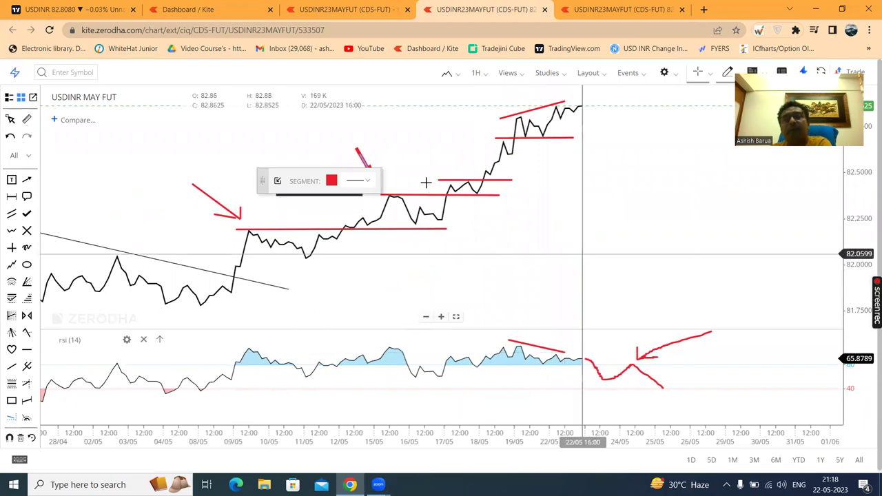
left_click(11, 120)
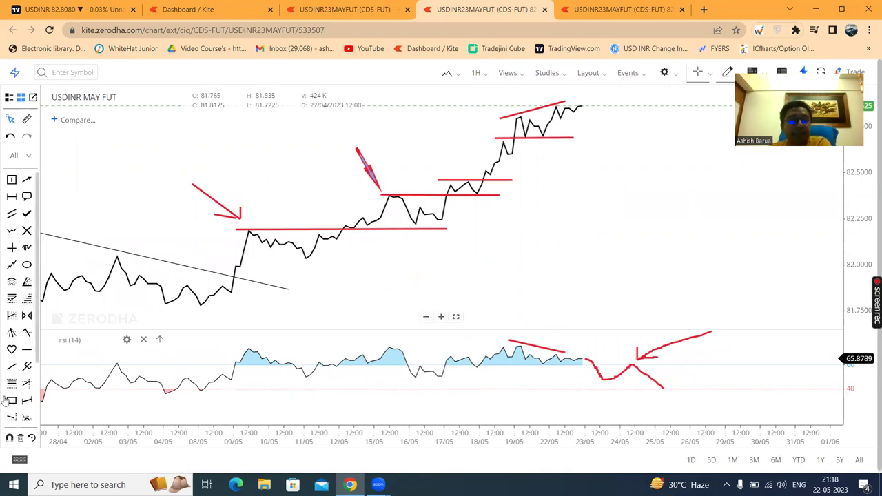
Step: Draw a rising red support segment about 22 bars long under the latest price lows, extending past the last price to 23/05
left_click(10, 419)
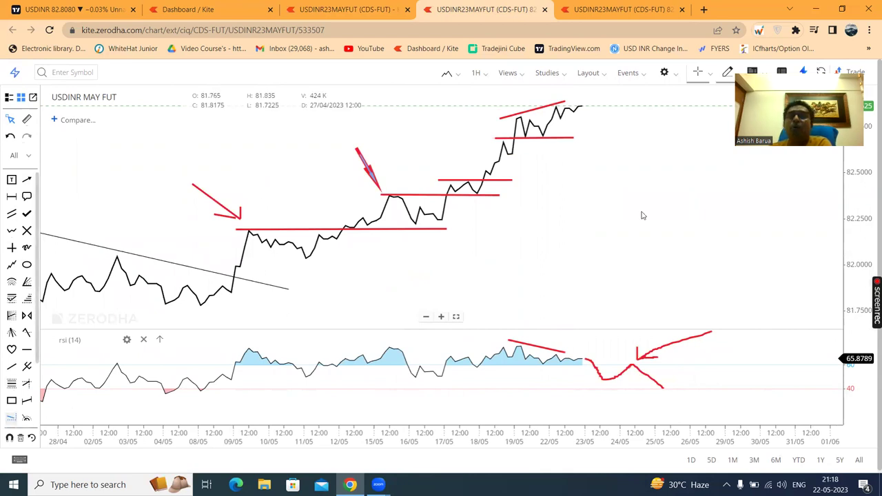
left_click(511, 155)
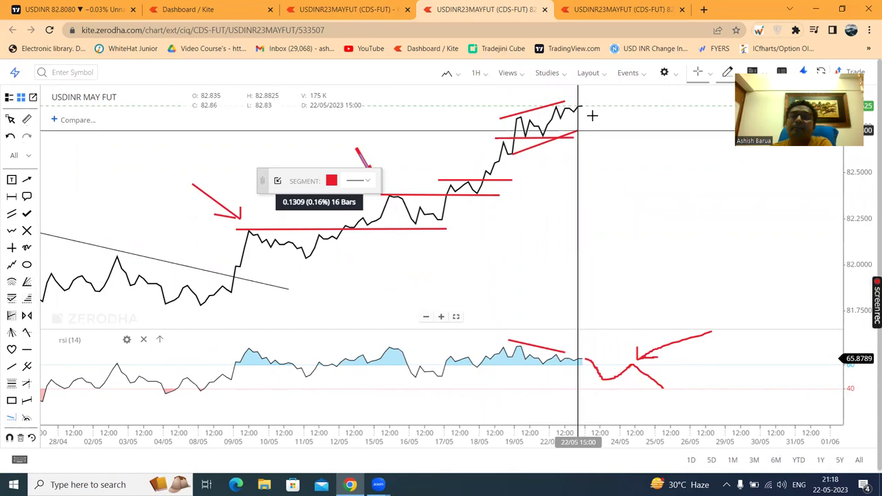
left_click(604, 102)
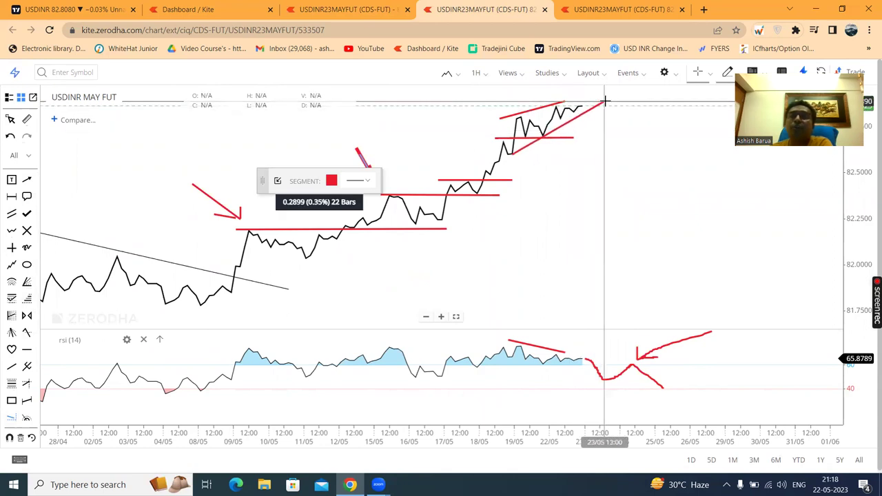
left_click(10, 119)
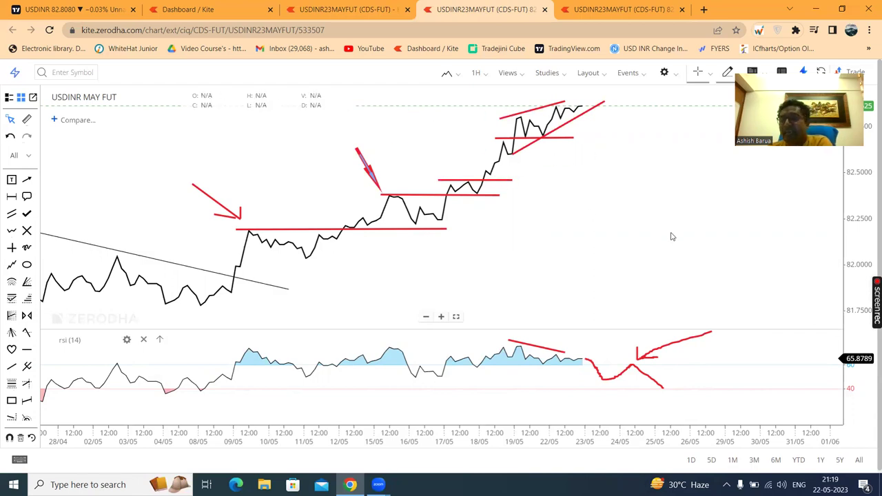
Step: Examine the rising price lines and the falling RSI line within the wider hourly uptrend since the trendline breakout
scroll(672, 232, "down", 5)
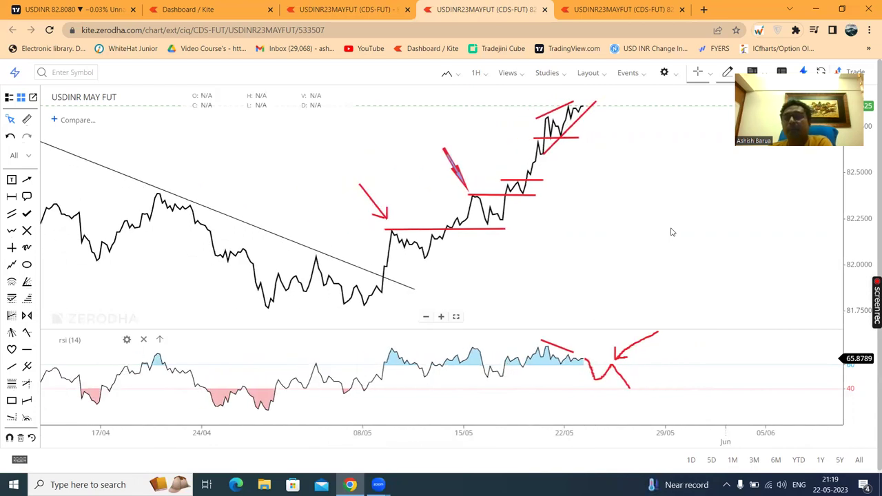
scroll(672, 232, "up", 2)
scroll(672, 232, "down", 2)
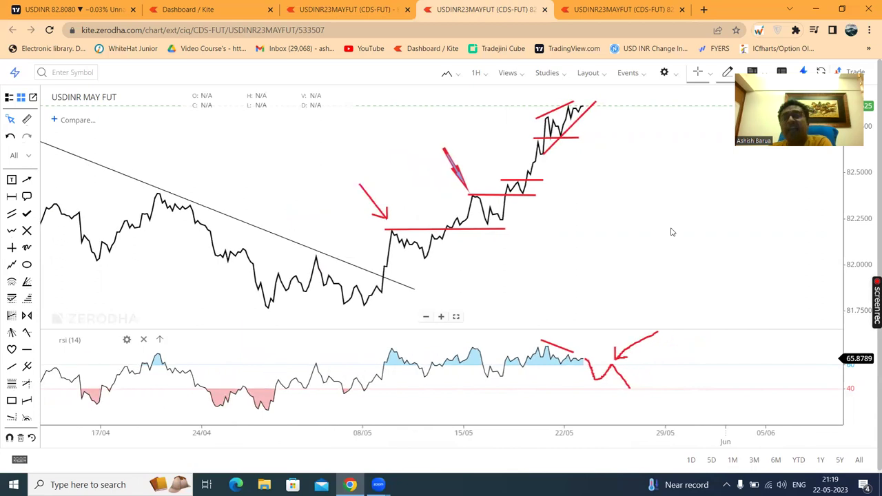
scroll(671, 233, "up", 2)
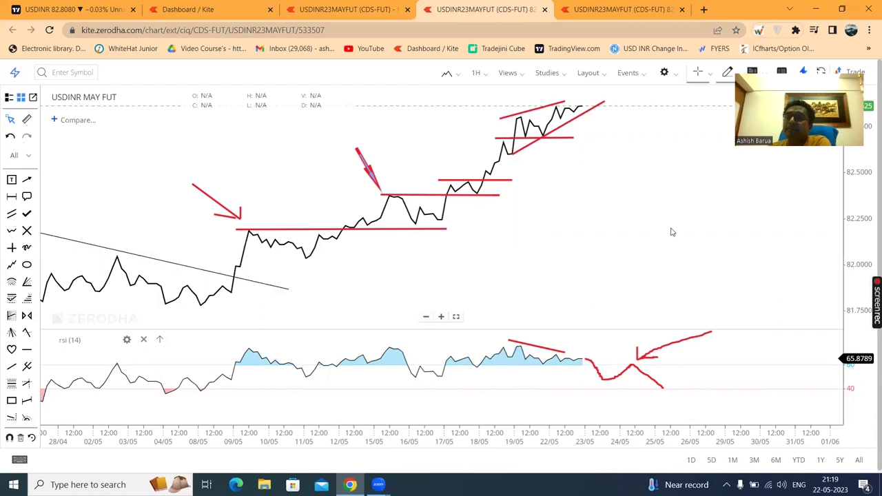
scroll(610, 230, "down", 3)
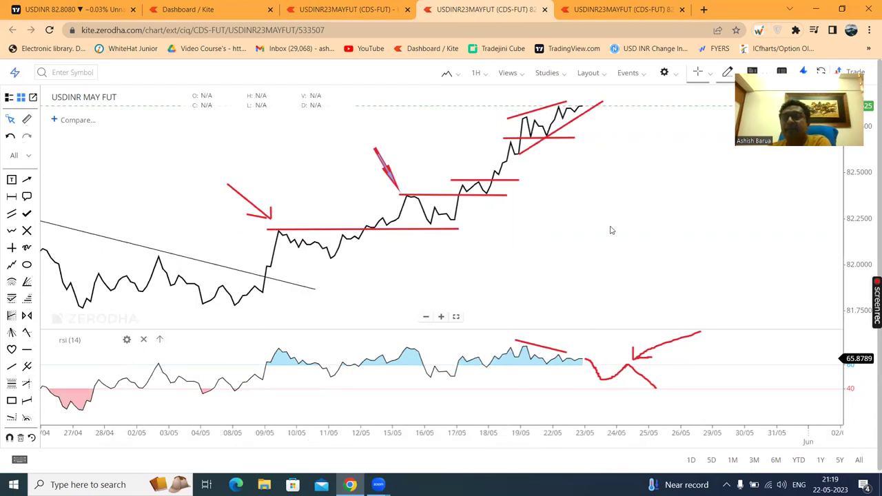
scroll(610, 230, "down", 3)
scroll(611, 230, "up", 3)
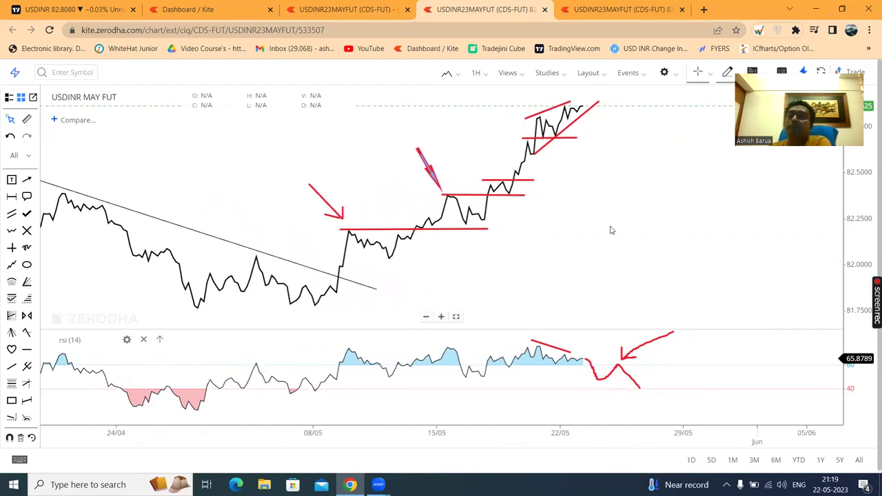